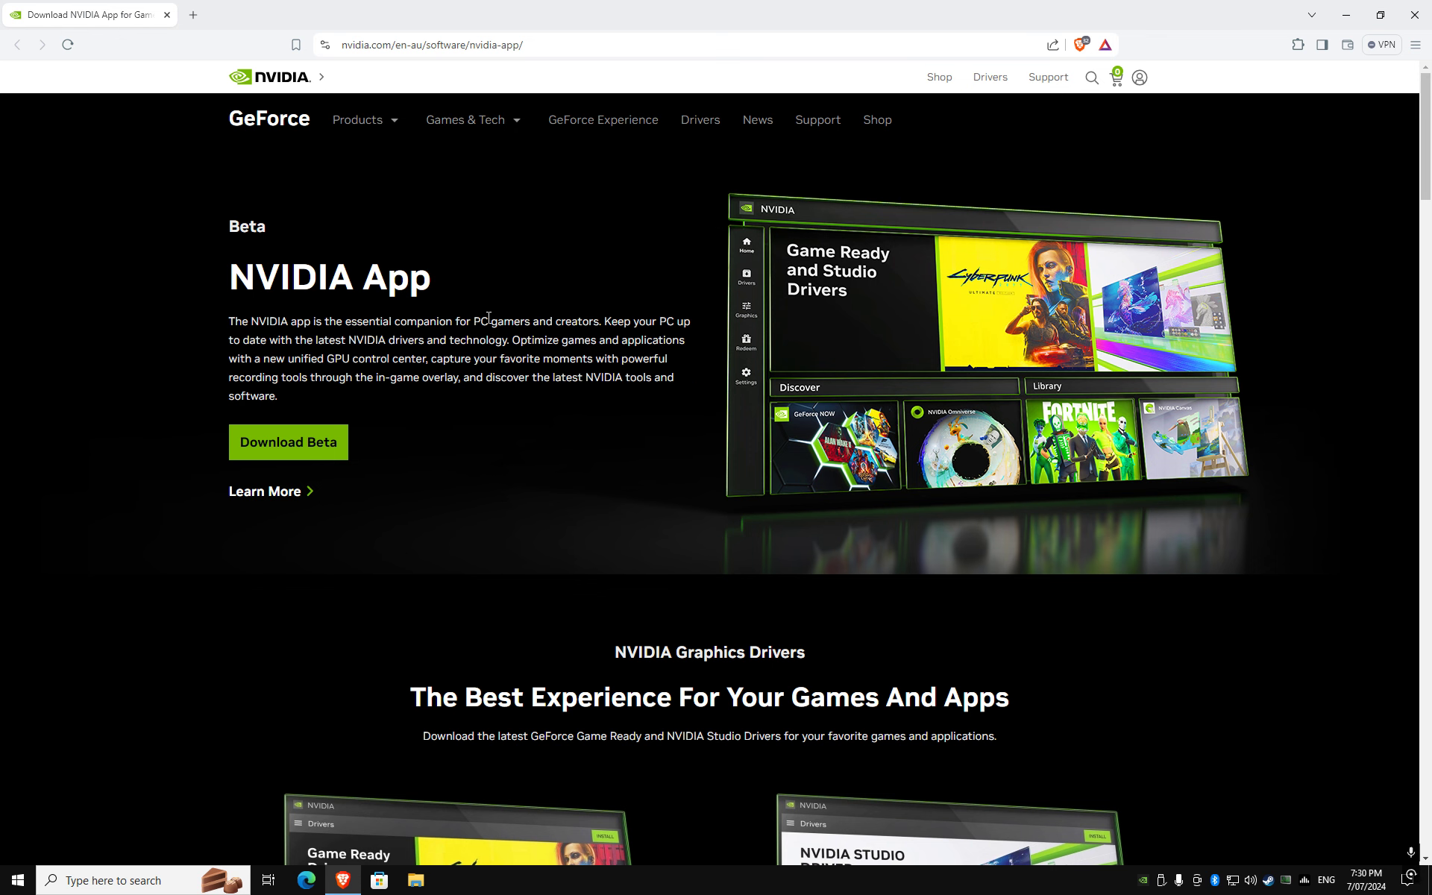
pyautogui.scroll(-5, 376, 325)
pyautogui.scroll(5, 513, 449)
# Close the browser and view the installed Game Ready driver's details and release notes
pyautogui.click(1427, 13)
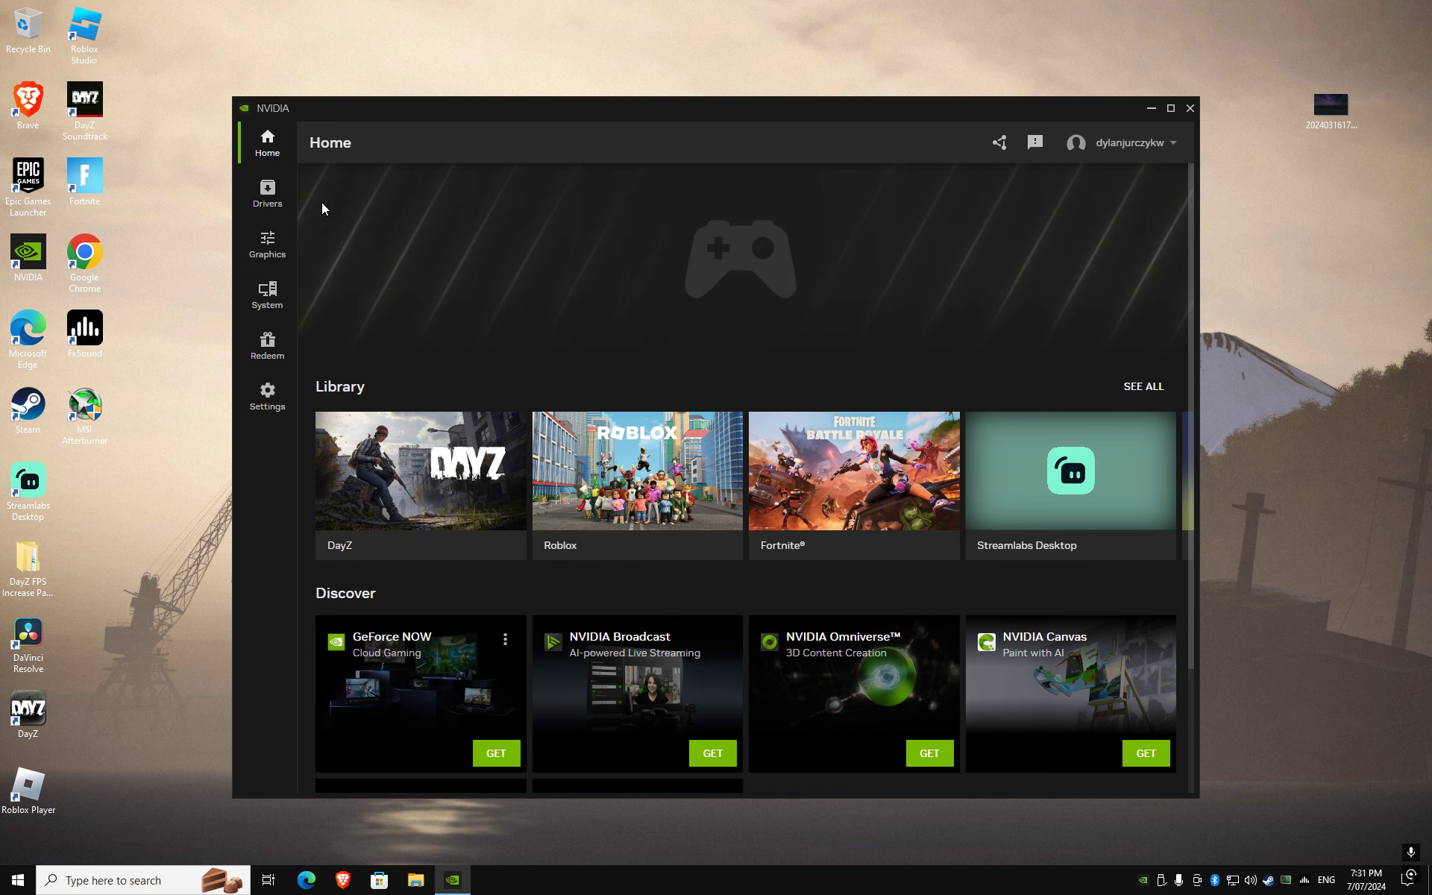
pyautogui.click(267, 192)
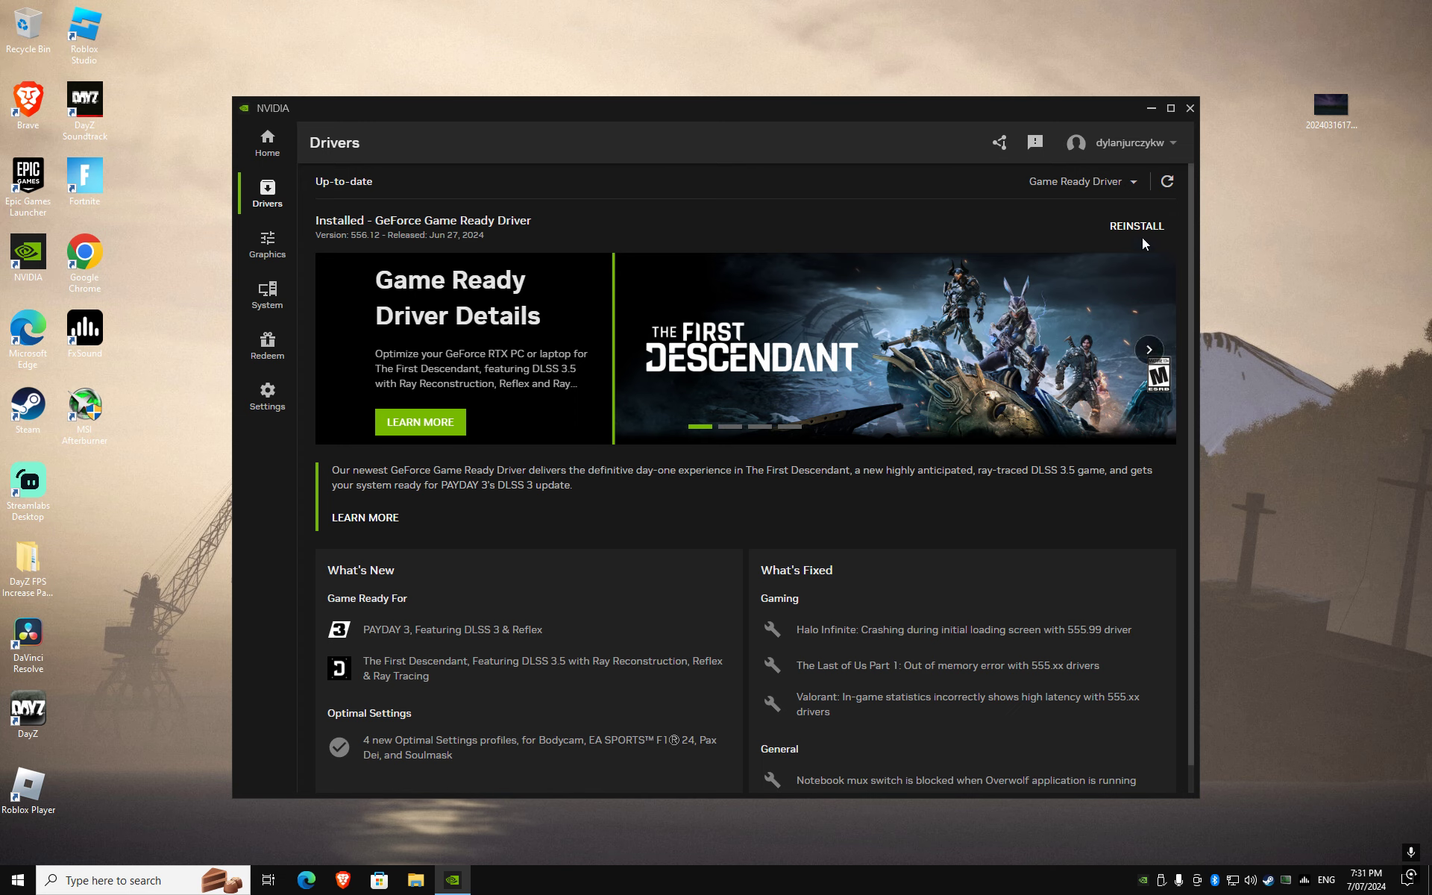
pyautogui.scroll(-1, 873, 504)
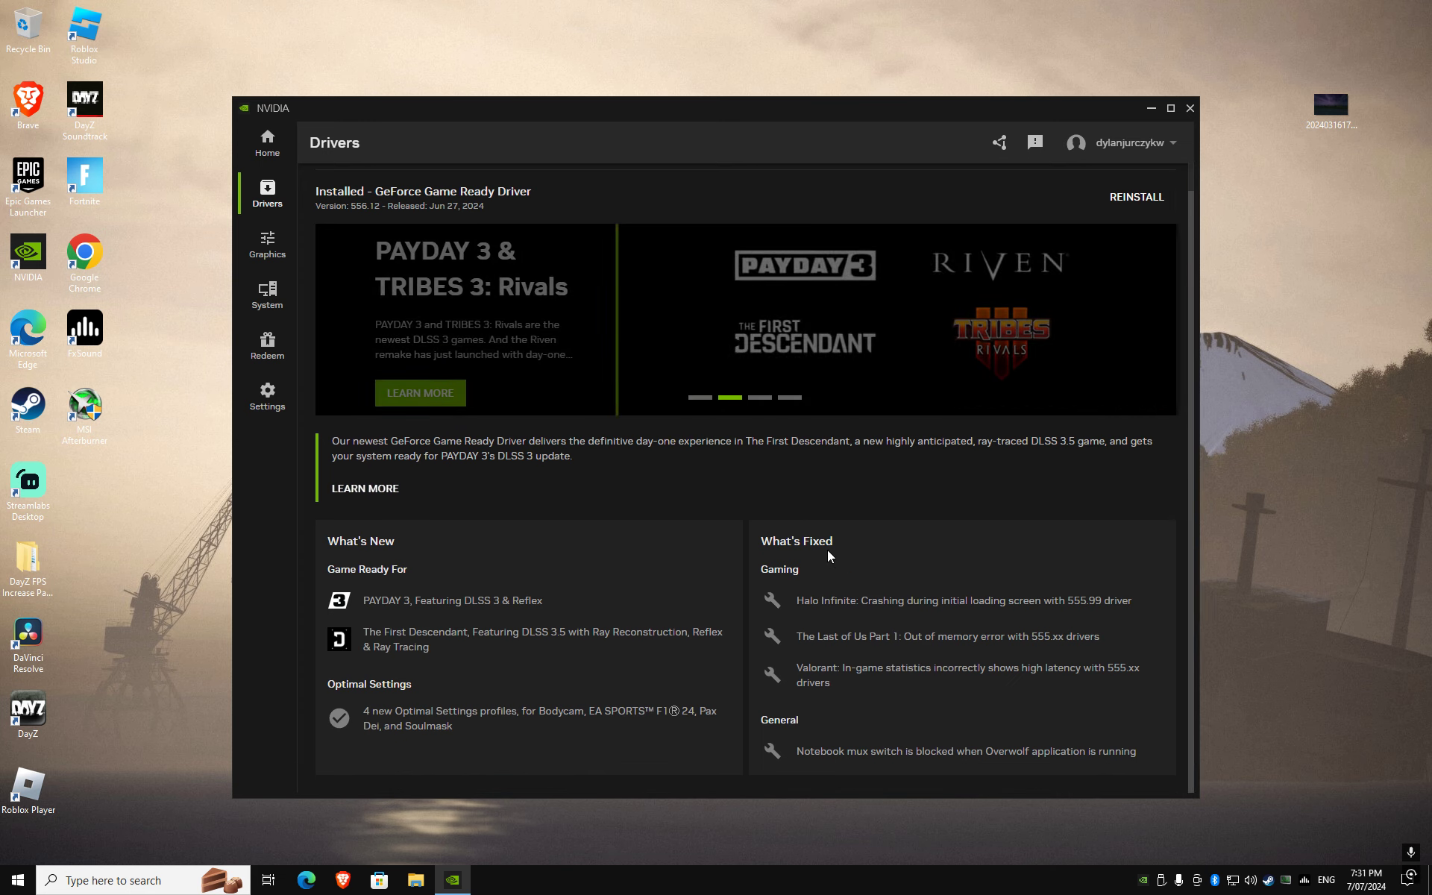
pyautogui.scroll(1, 926, 653)
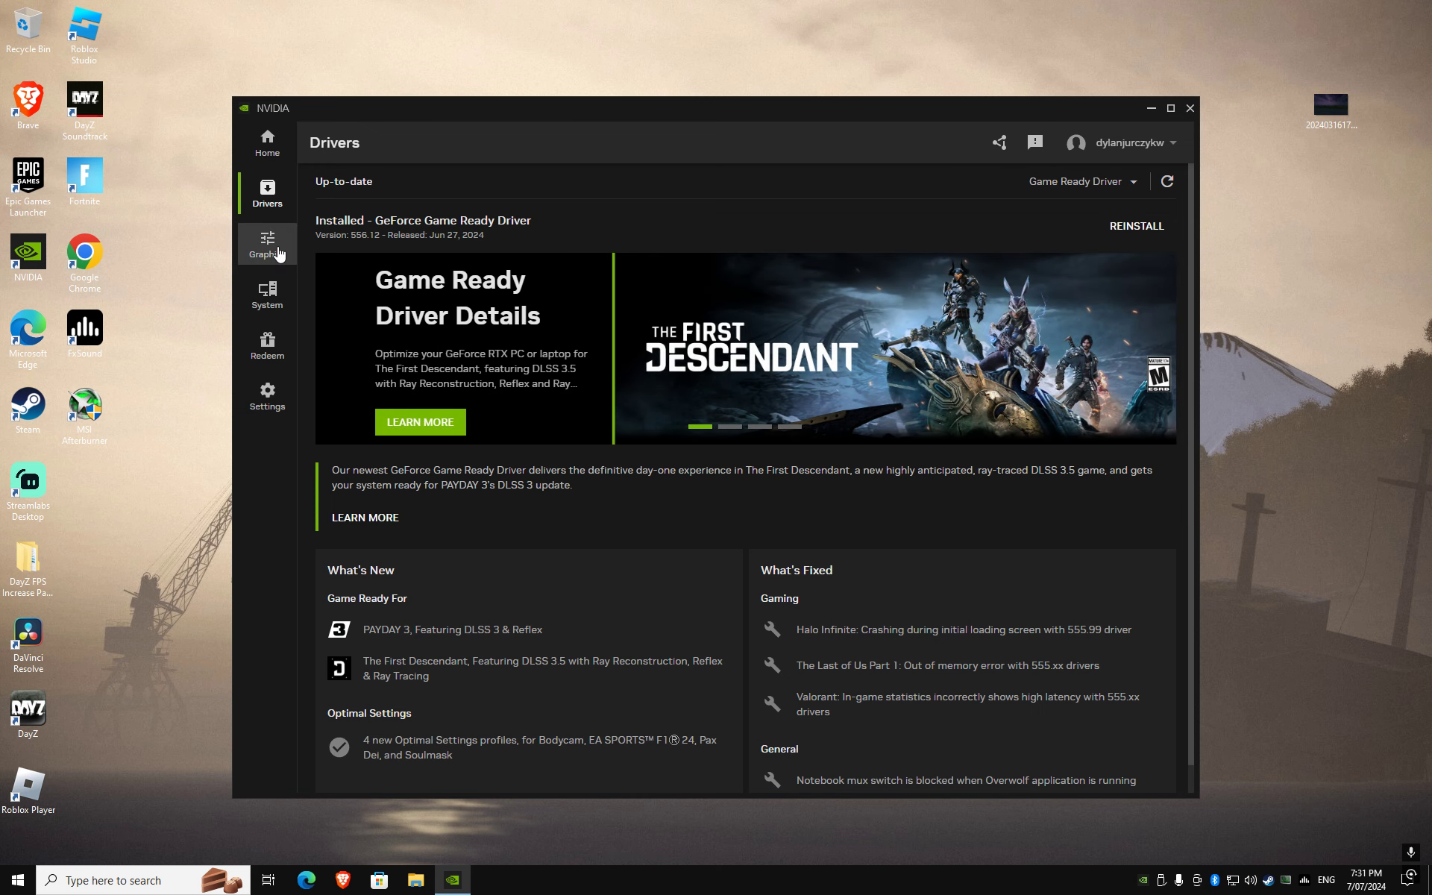
# Review Graphics settings for Roblox, Fortnite, Streamlabs Desktop and DaVinci Resolve, ending on Fortnite
pyautogui.click(279, 254)
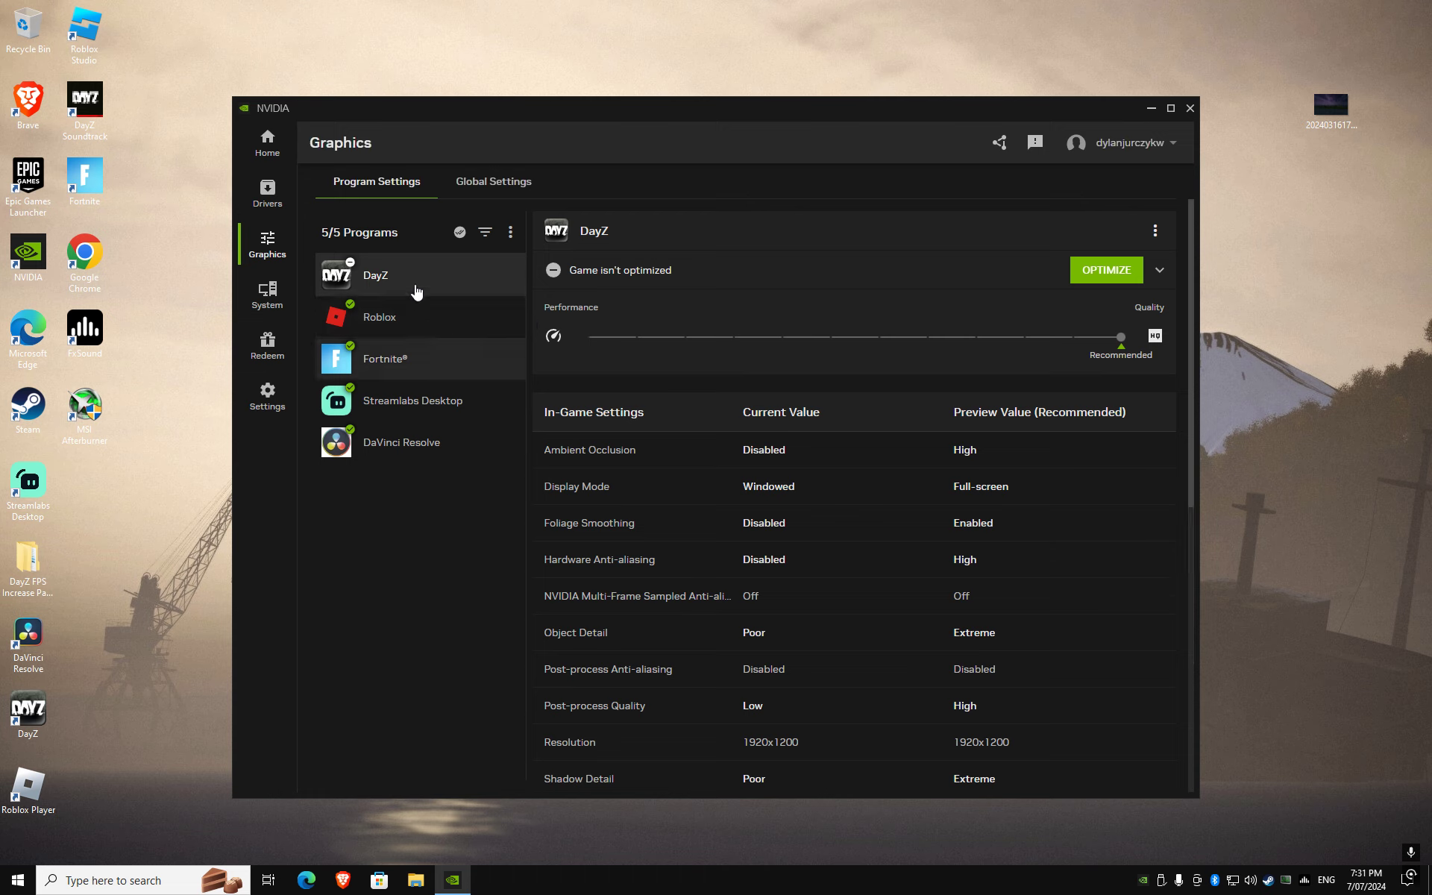
pyautogui.click(403, 338)
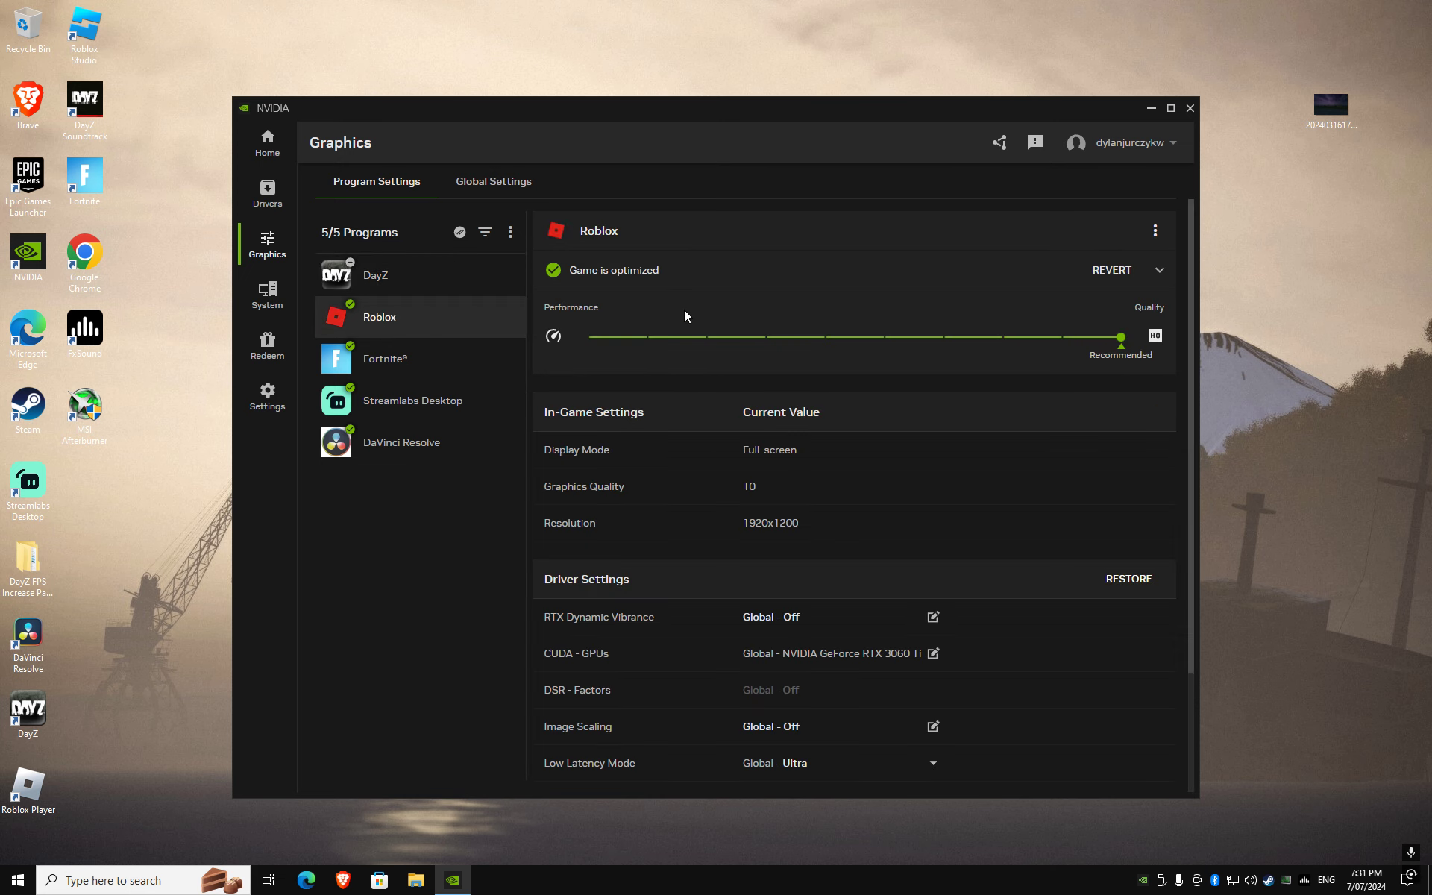
pyautogui.click(426, 370)
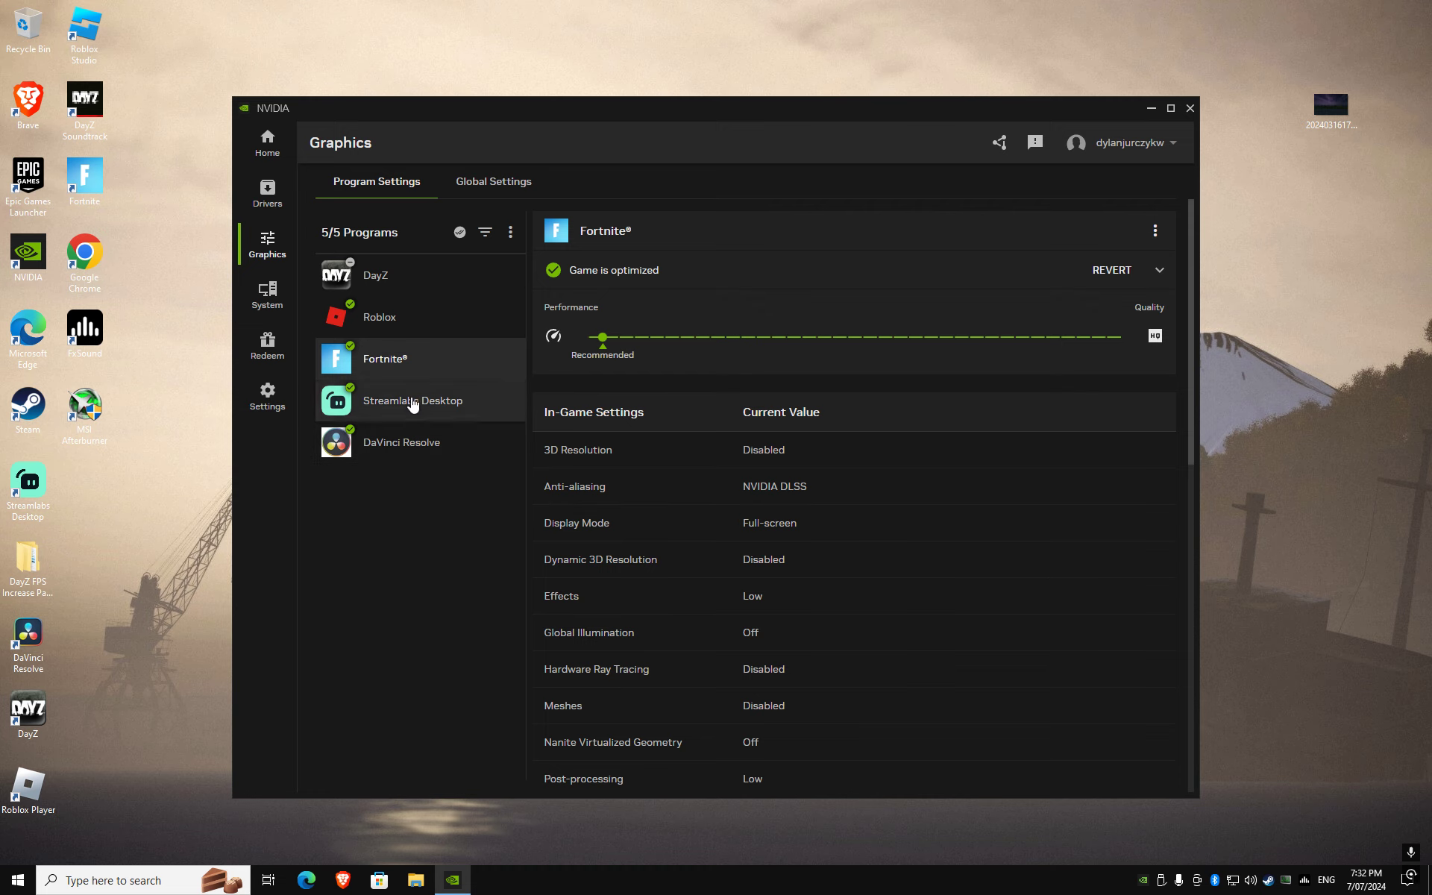
pyautogui.click(412, 404)
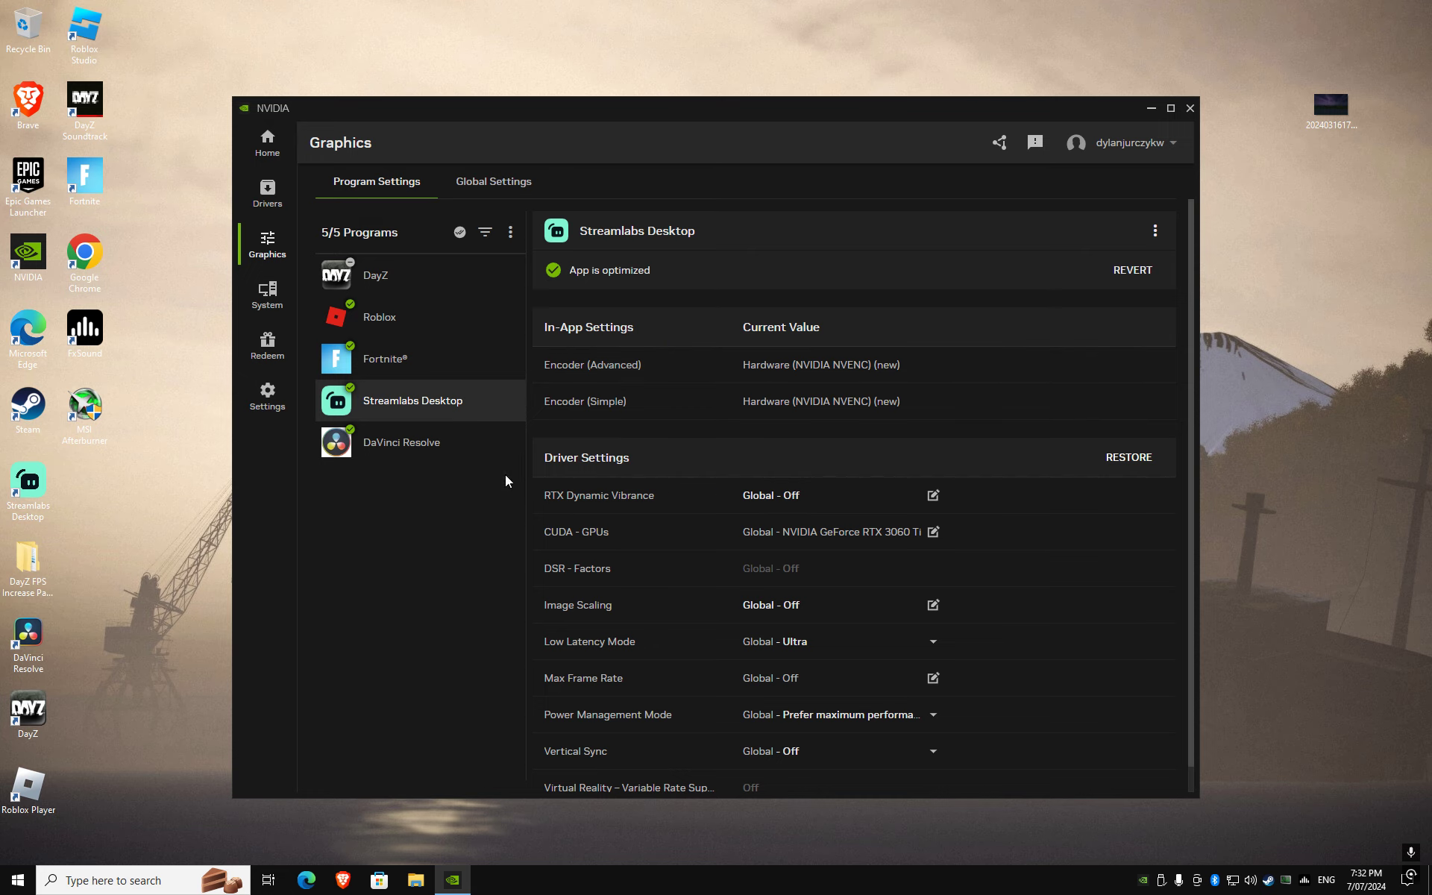
pyautogui.click(426, 459)
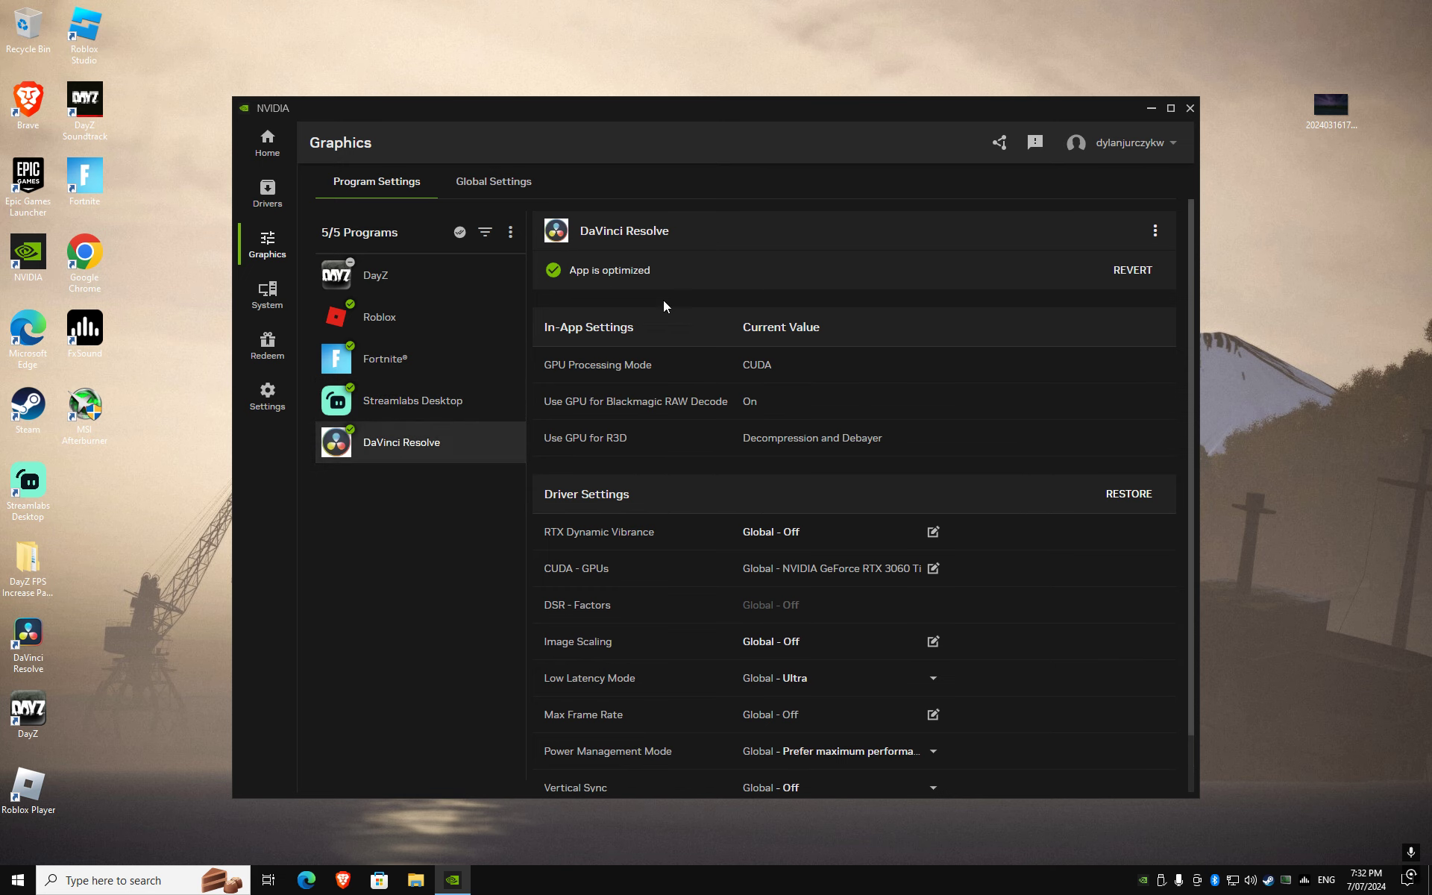
pyautogui.click(410, 361)
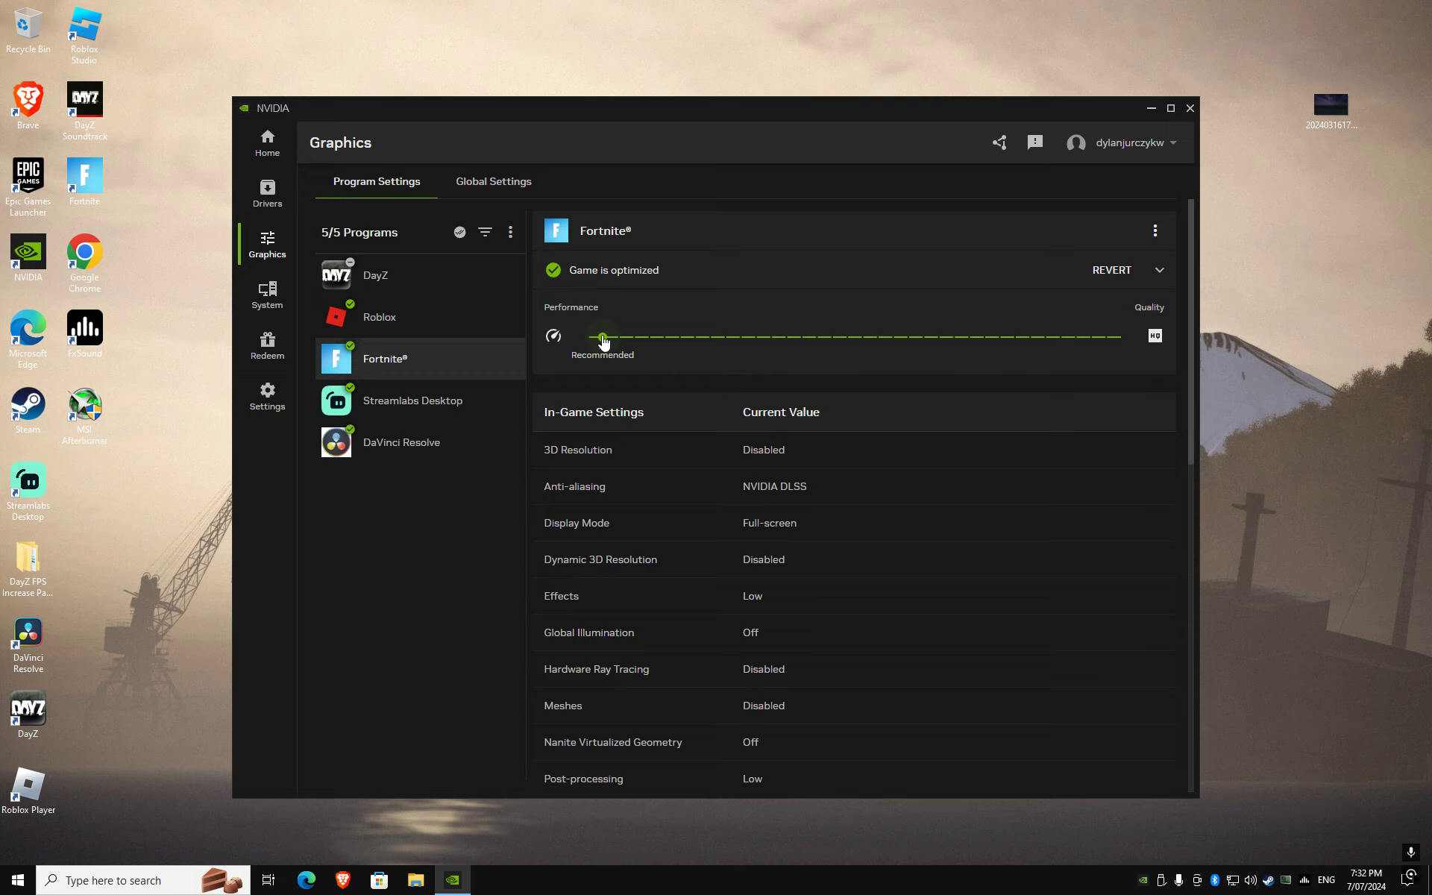
# Push Fortnite's slider fully to Performance, set Windowed Borderless display mode, and apply
pyautogui.moveTo(604, 340); pyautogui.dragTo(757, 345)
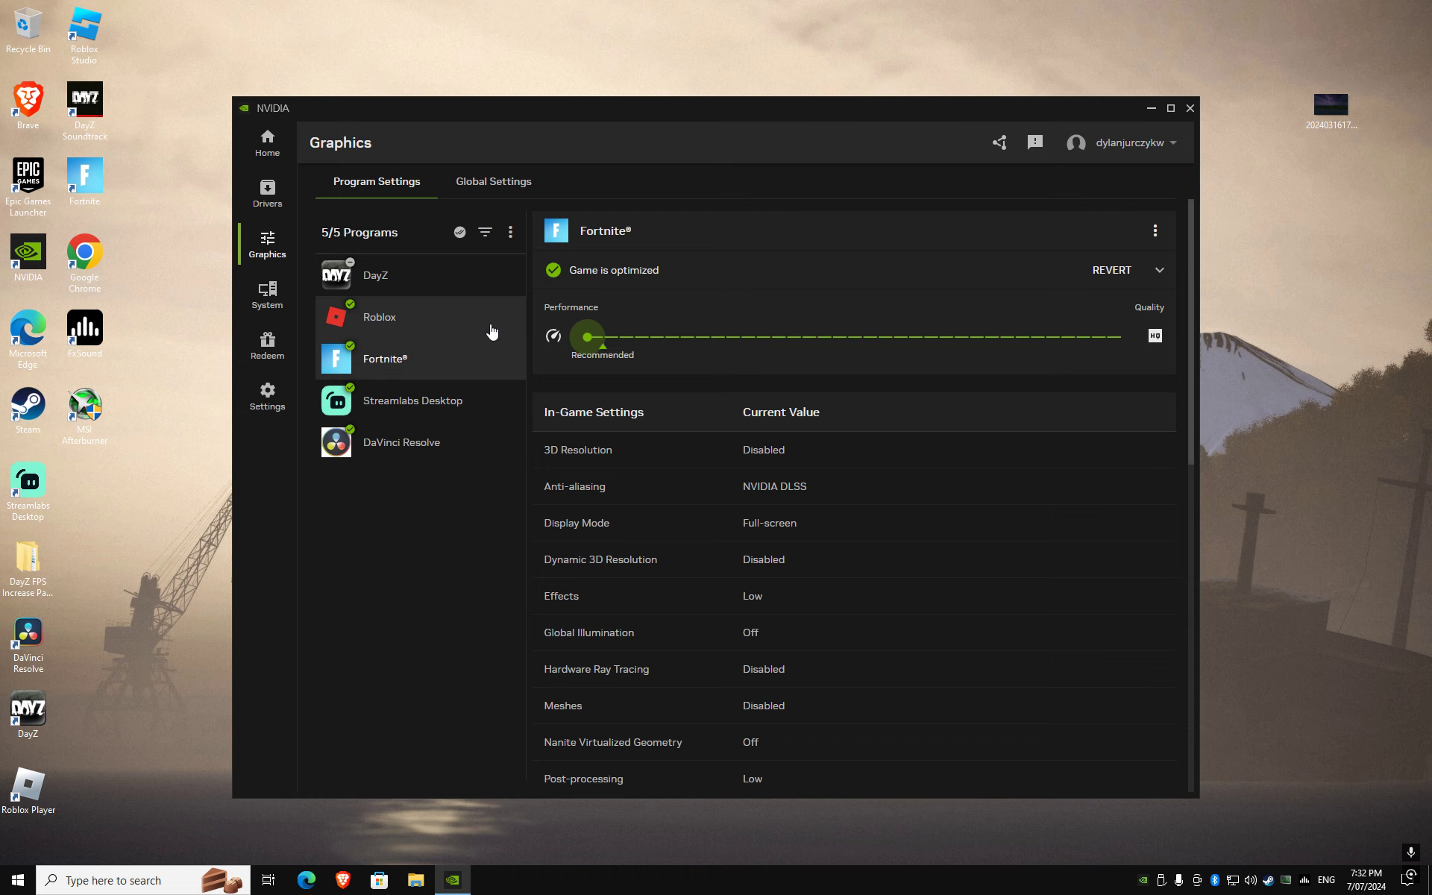
pyautogui.moveTo(758, 346); pyautogui.dragTo(579, 336)
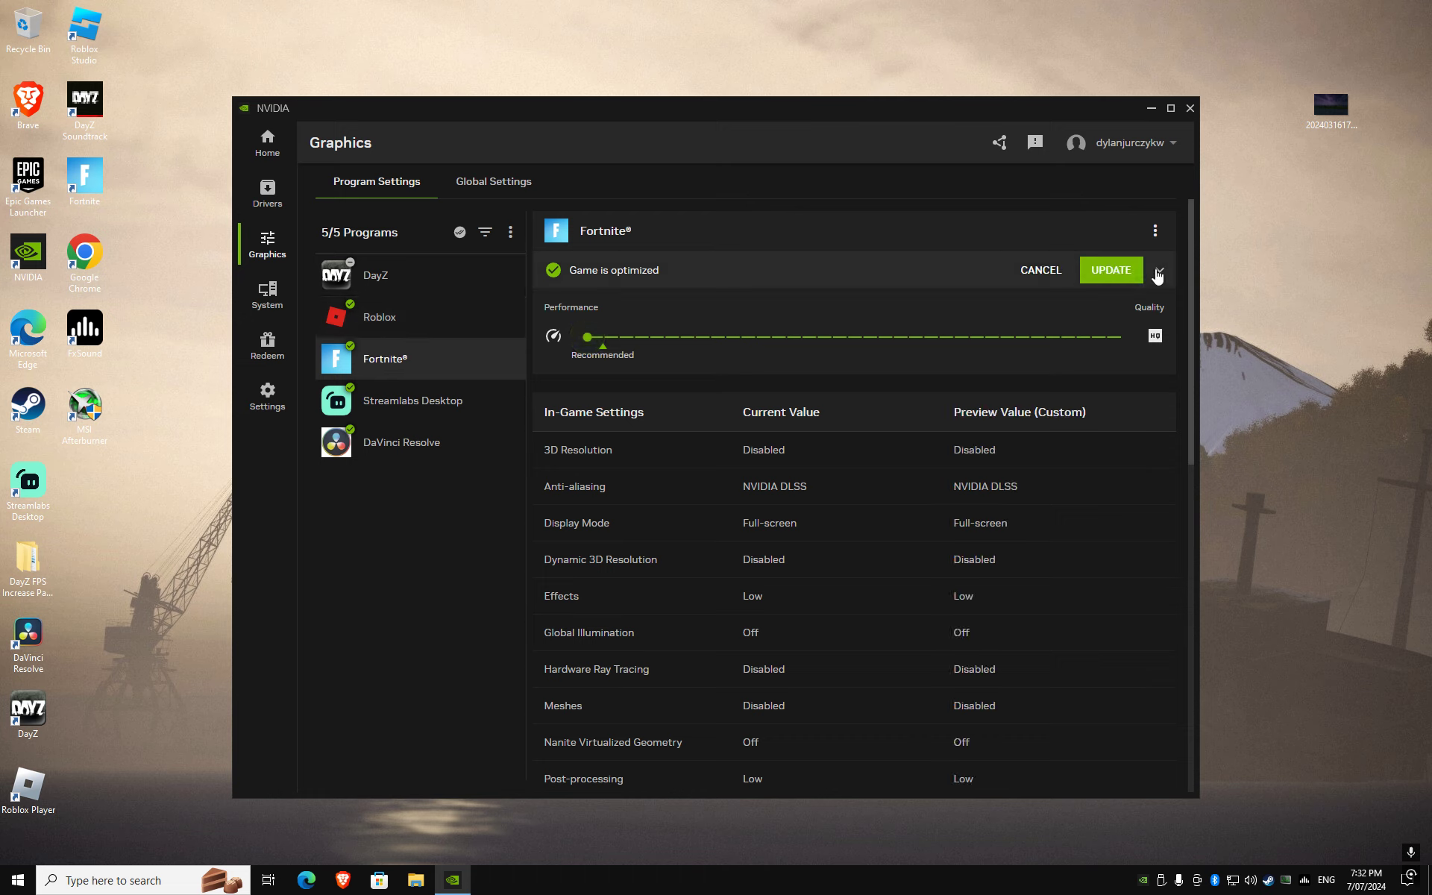
pyautogui.click(1159, 272)
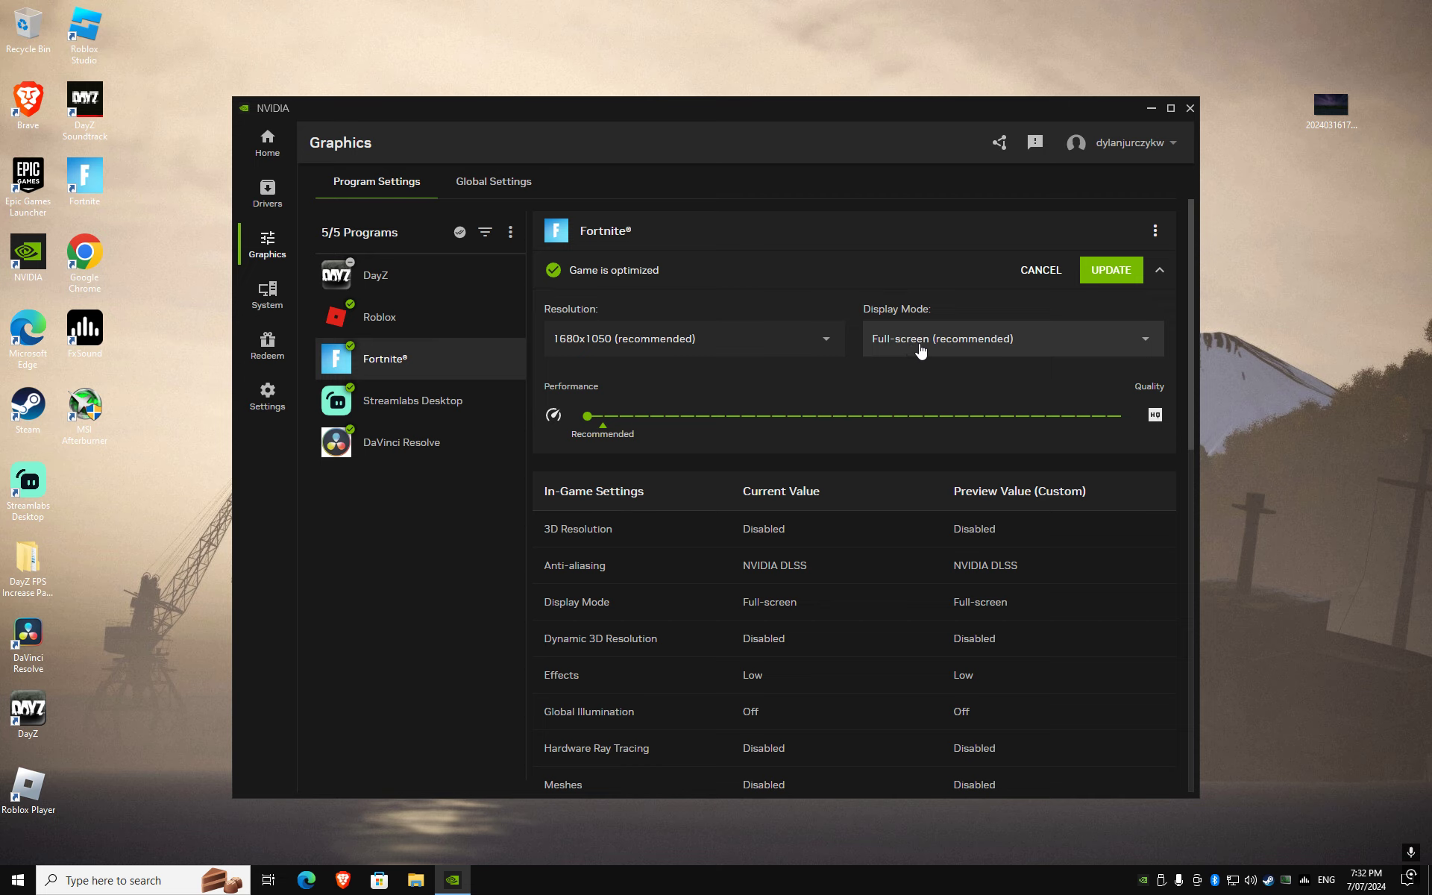
pyautogui.click(920, 350)
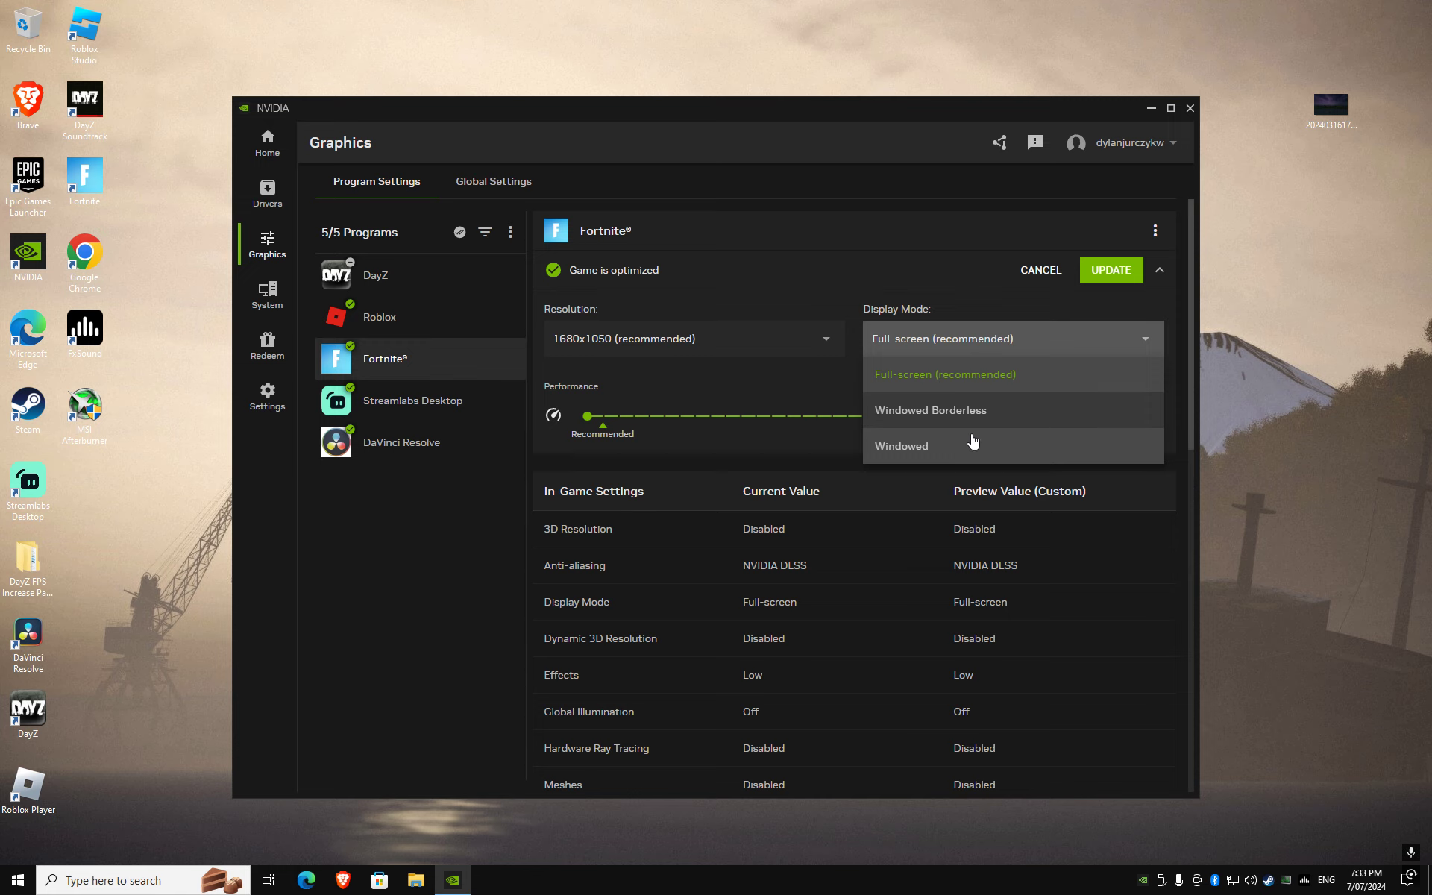
pyautogui.click(992, 427)
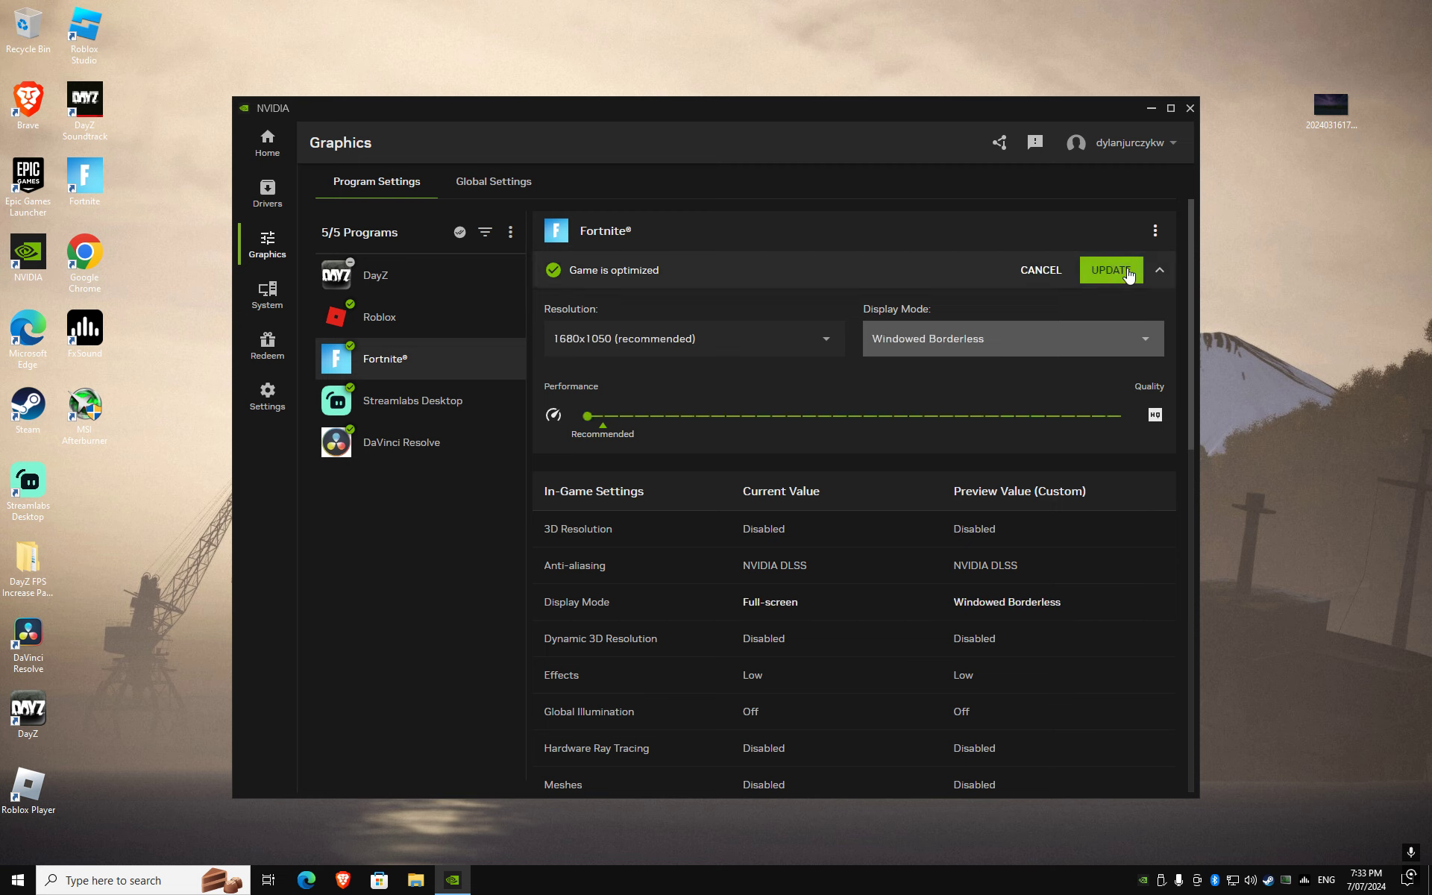
pyautogui.click(1128, 276)
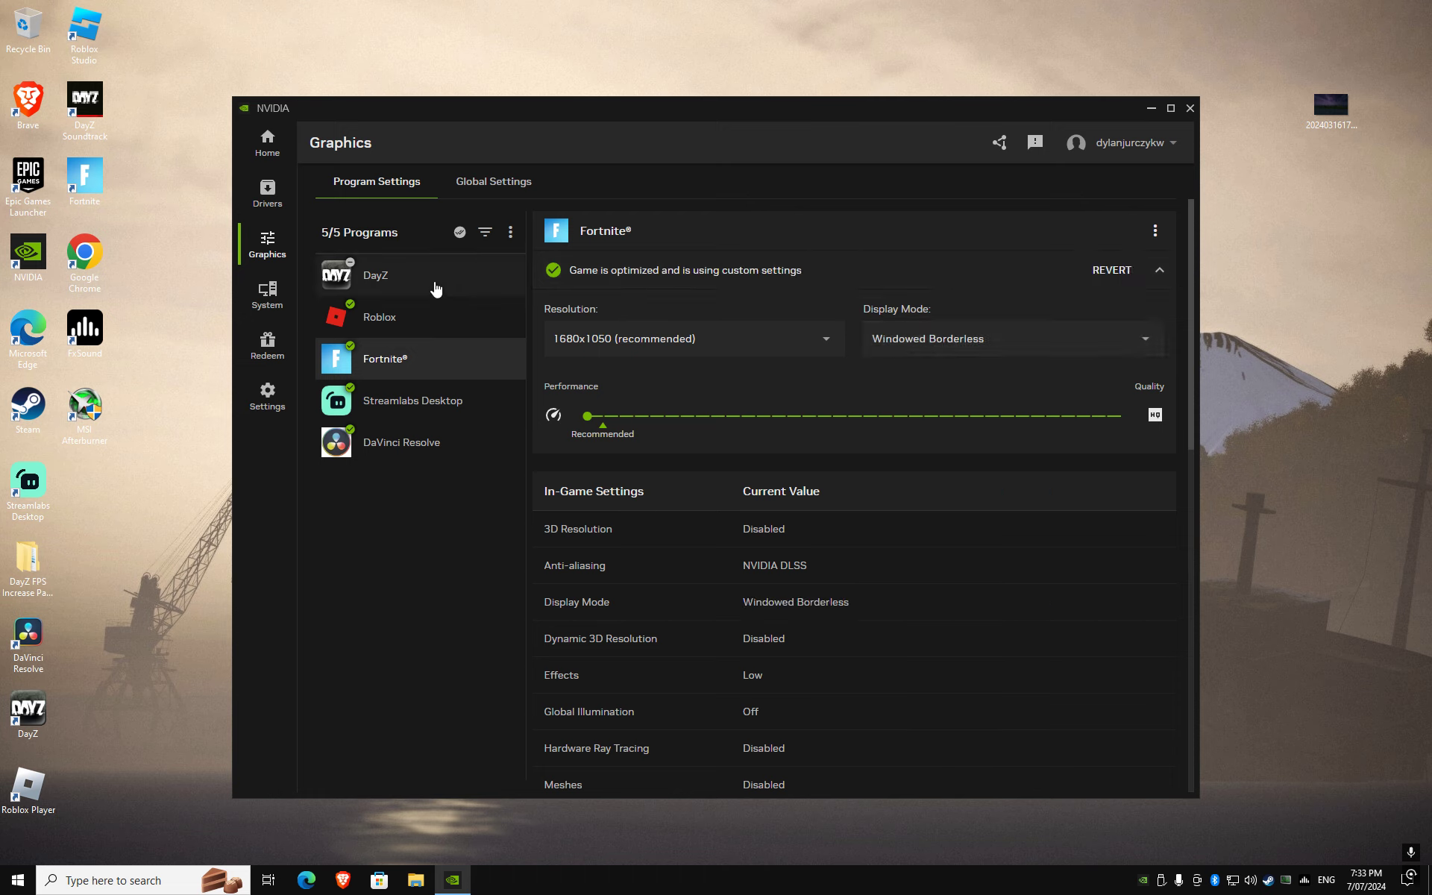
# Optimize DayZ at full Performance, keeping full-screen display mode and 1920x1200 resolution
pyautogui.click(426, 278)
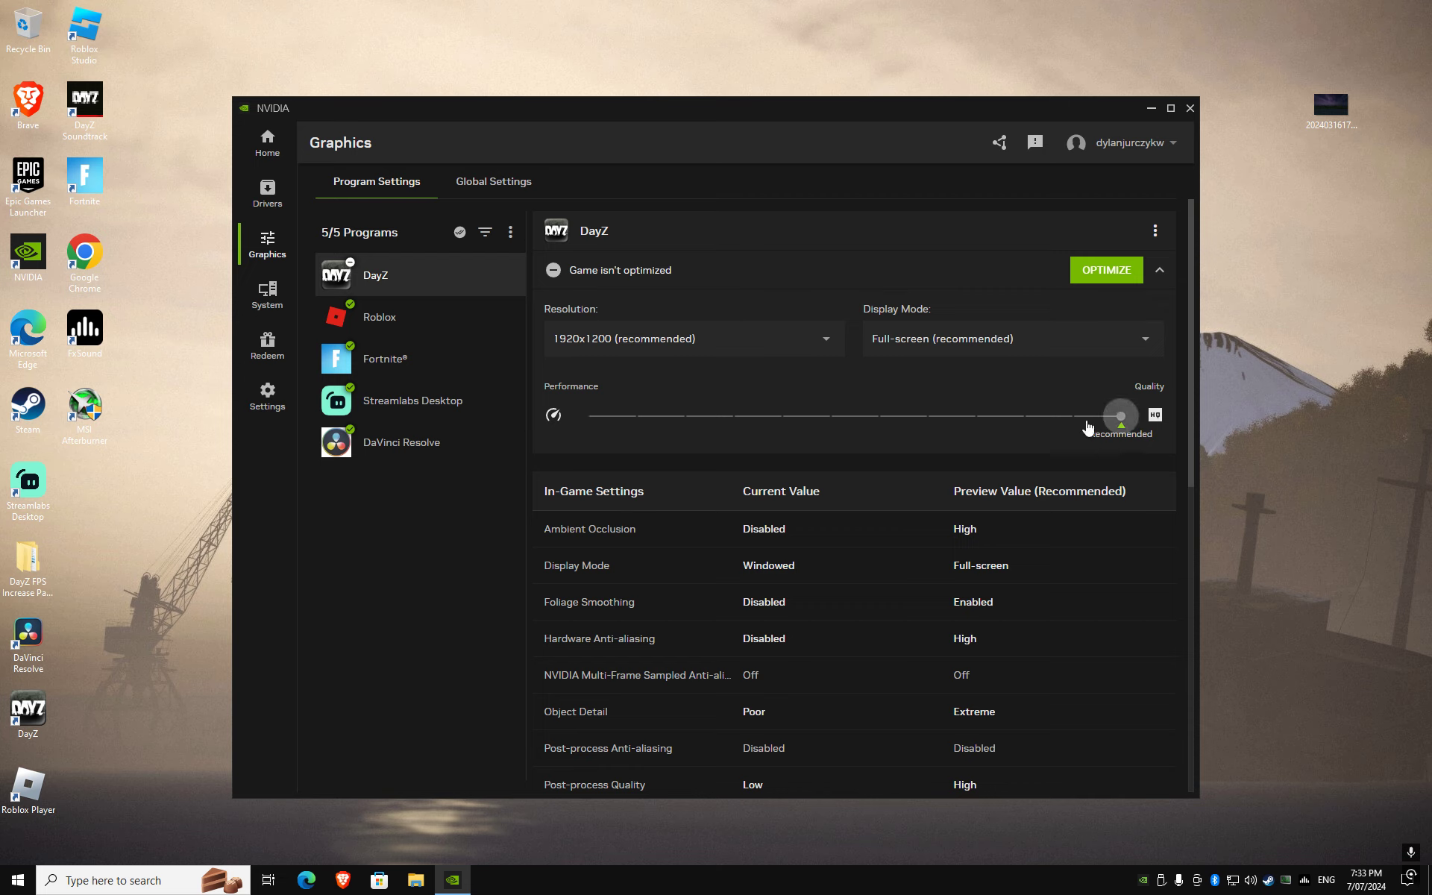
pyautogui.moveTo(1122, 416); pyautogui.dragTo(586, 416)
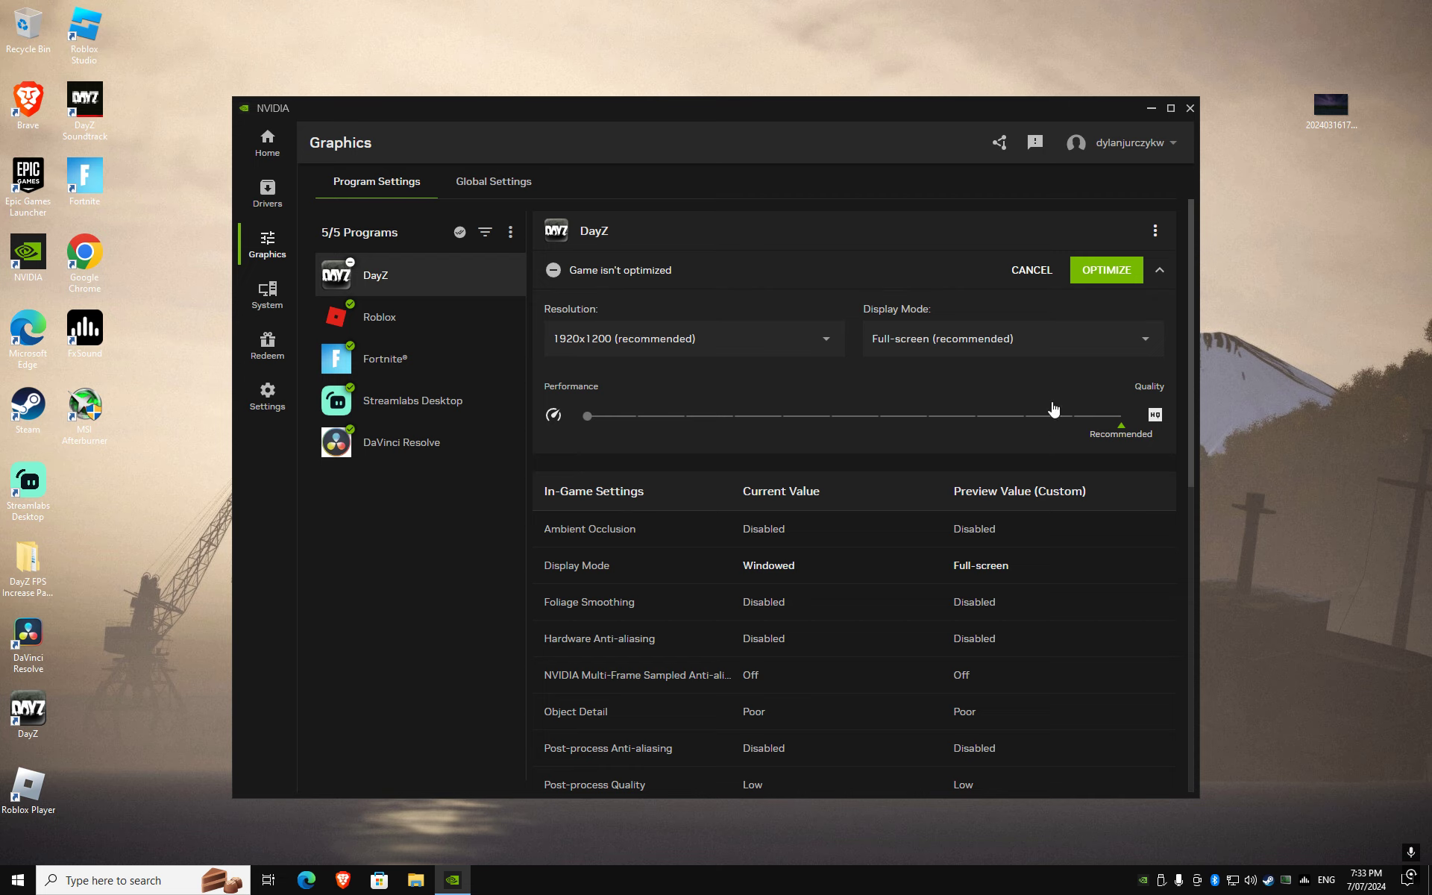
pyautogui.click(990, 349)
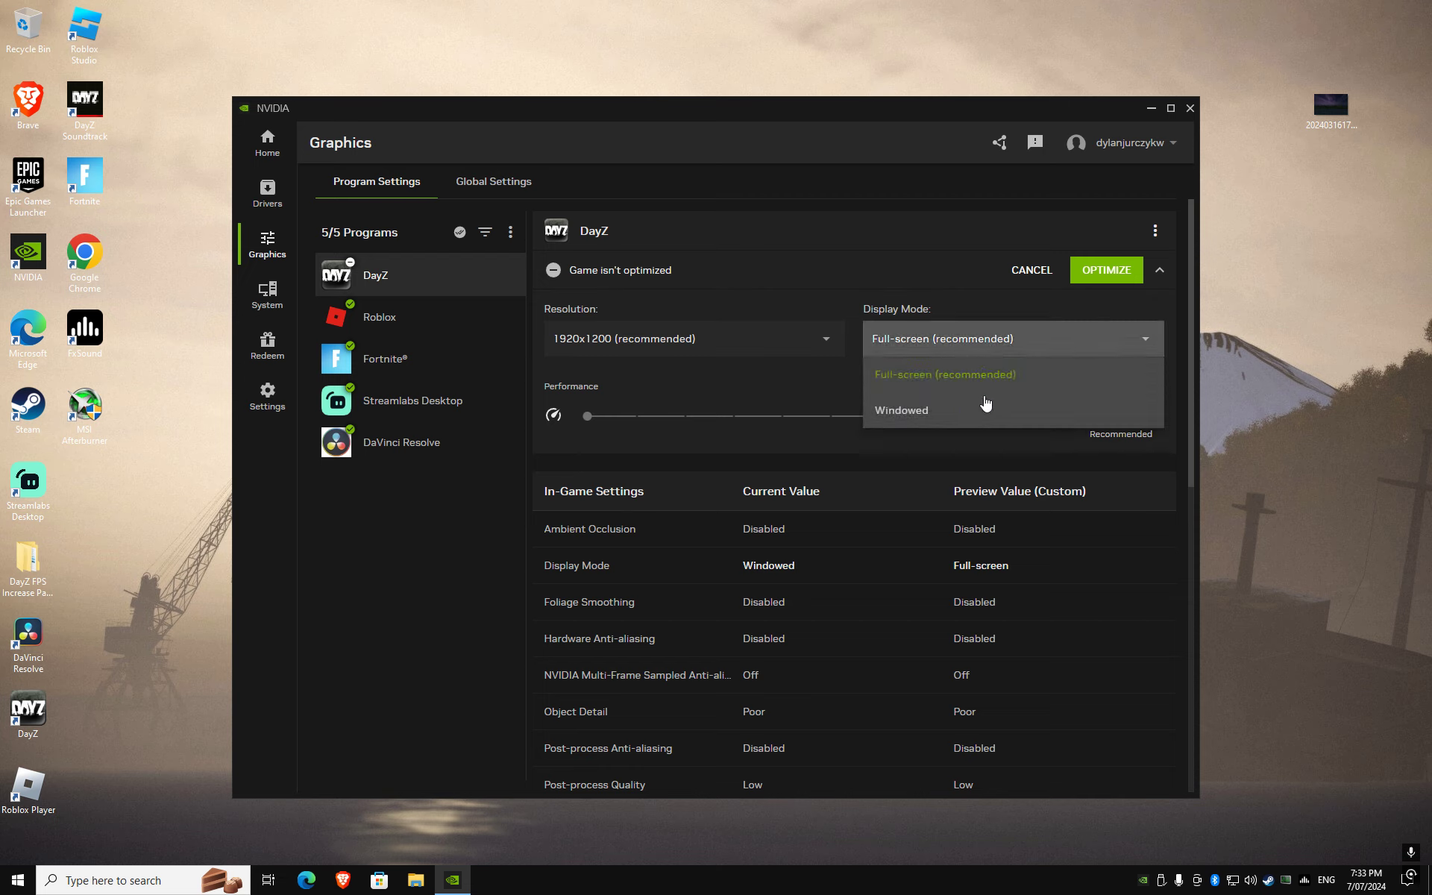
pyautogui.click(782, 373)
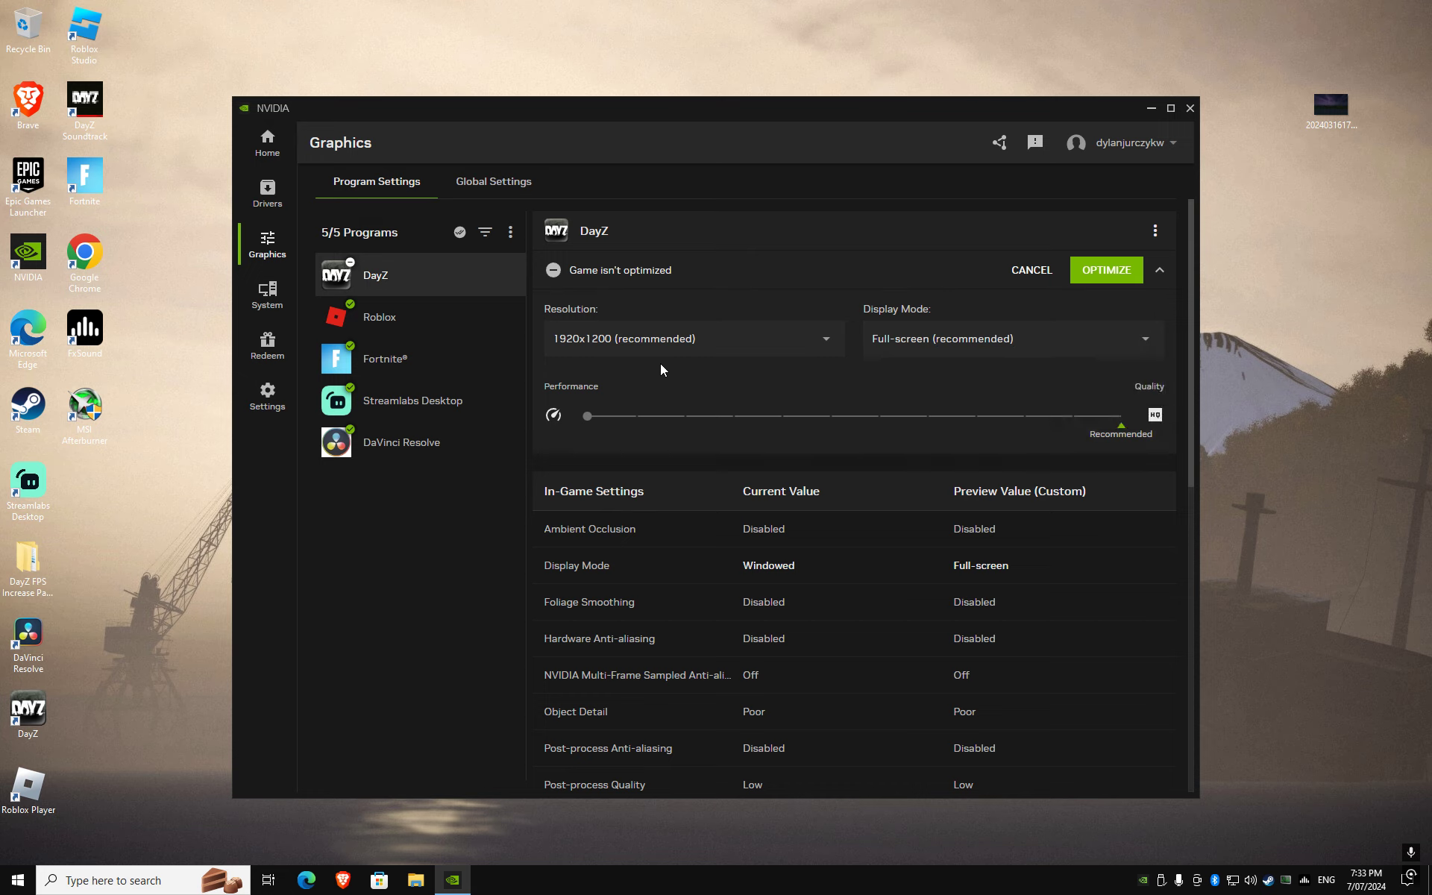
pyautogui.click(743, 343)
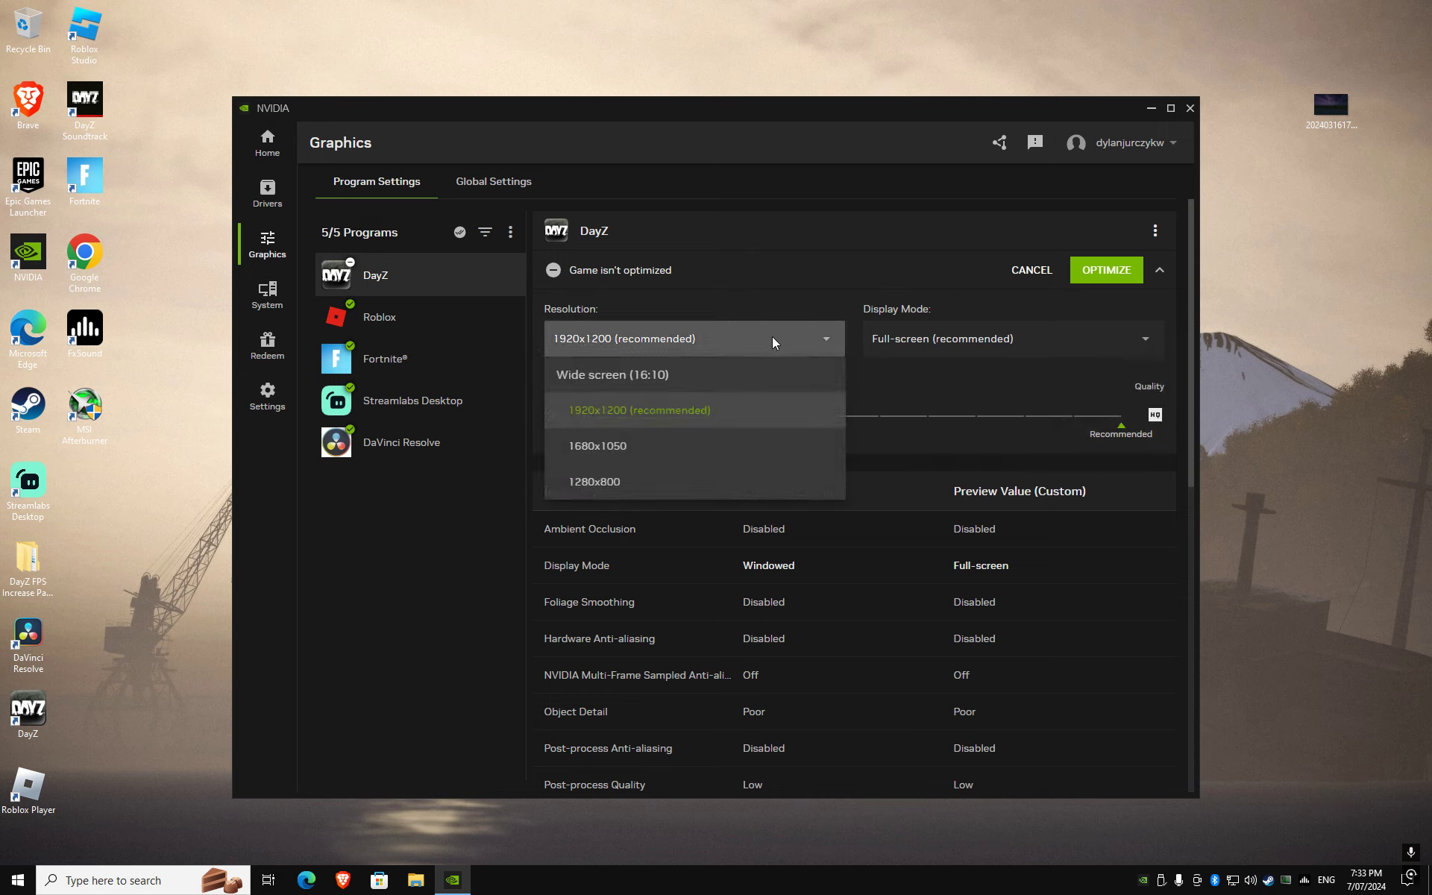
pyautogui.click(769, 341)
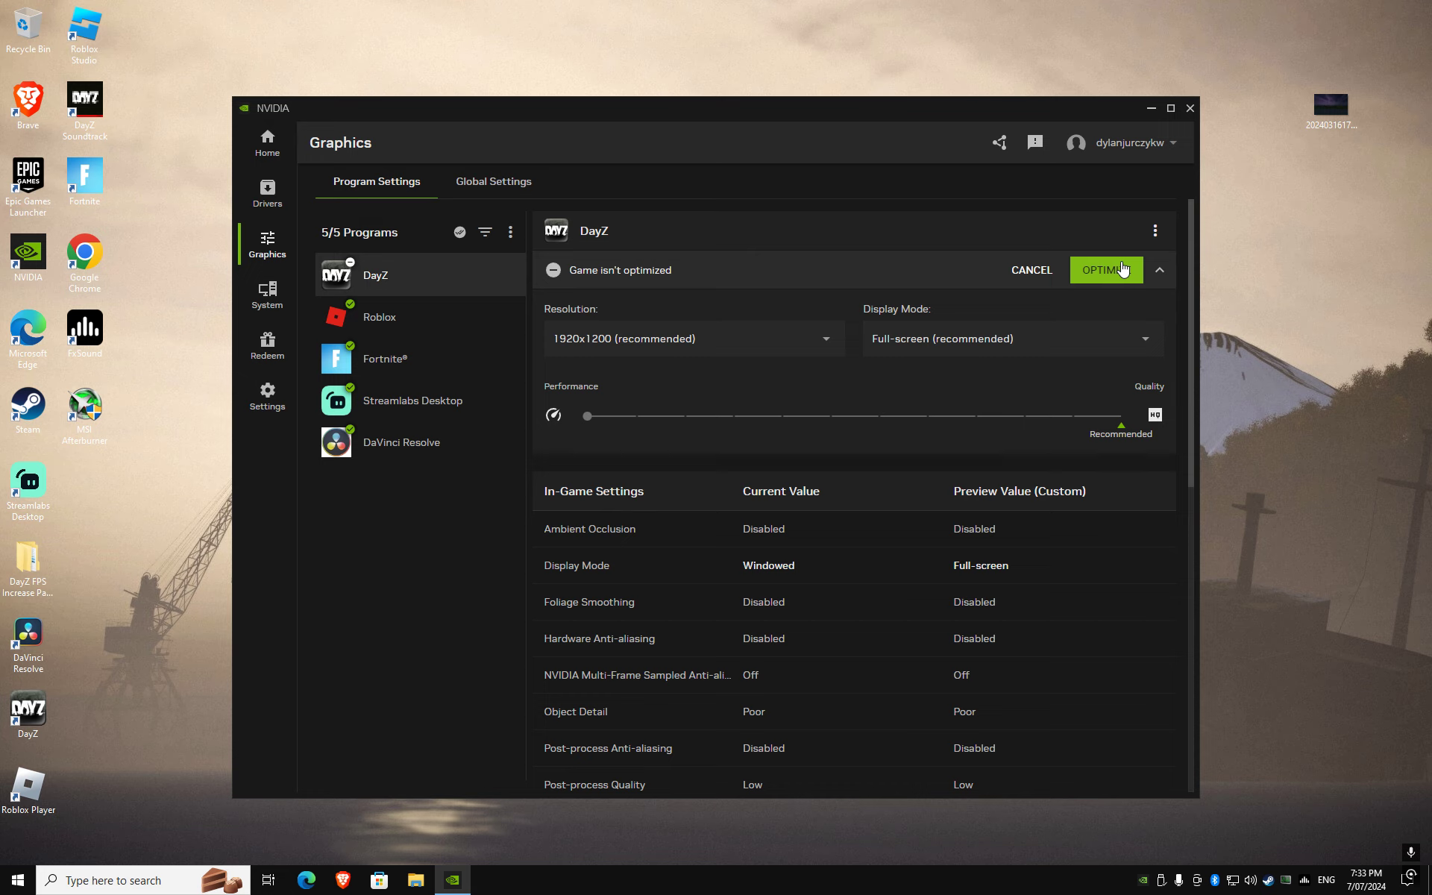
pyautogui.click(1122, 268)
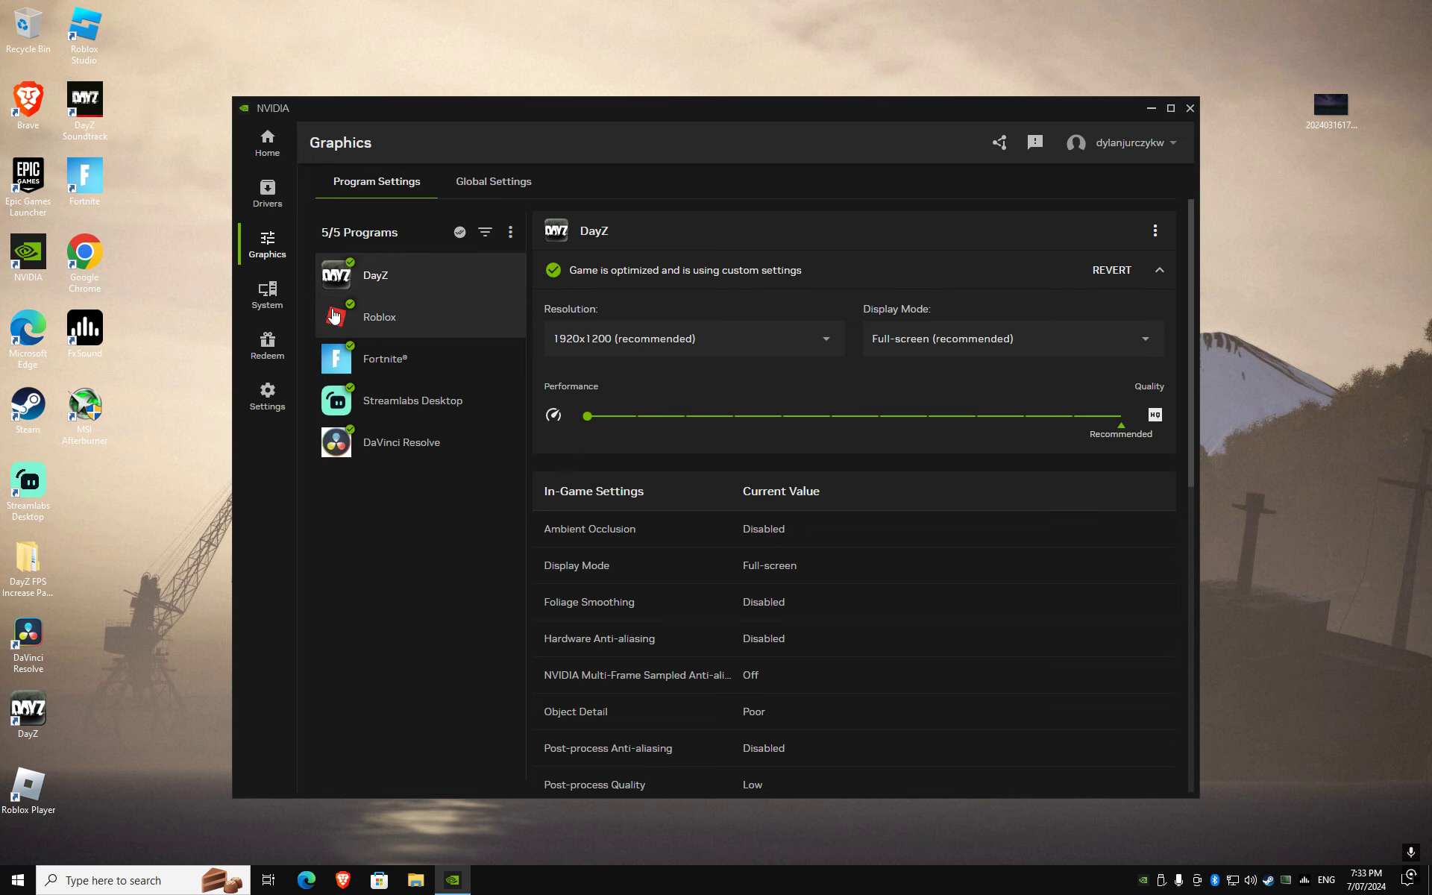
pyautogui.scroll(-2, 628, 391)
pyautogui.scroll(1, 703, 472)
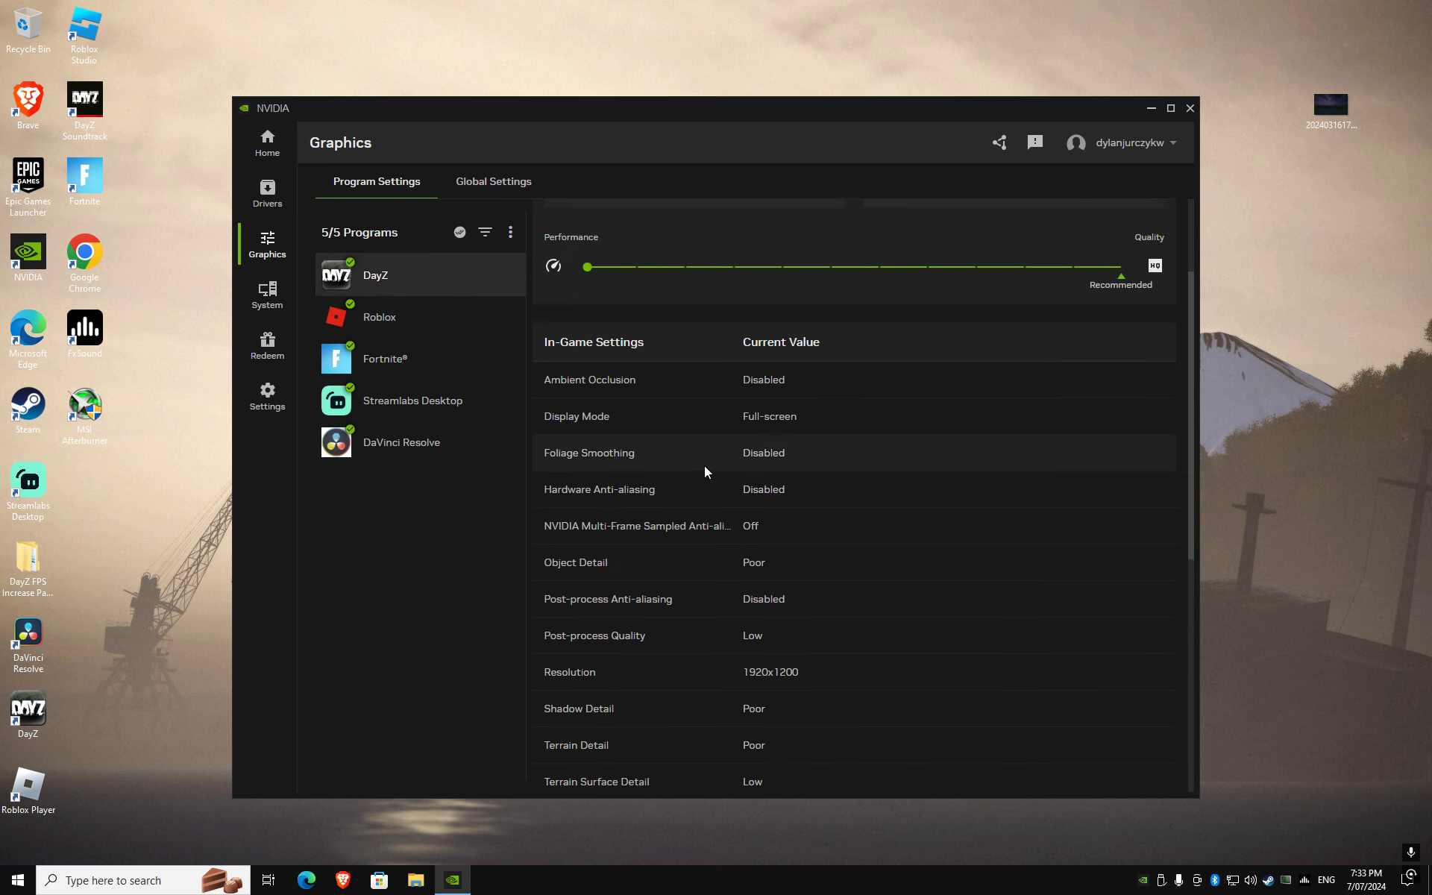
pyautogui.scroll(1, 704, 465)
pyautogui.scroll(-4, 701, 467)
pyautogui.scroll(1, 729, 497)
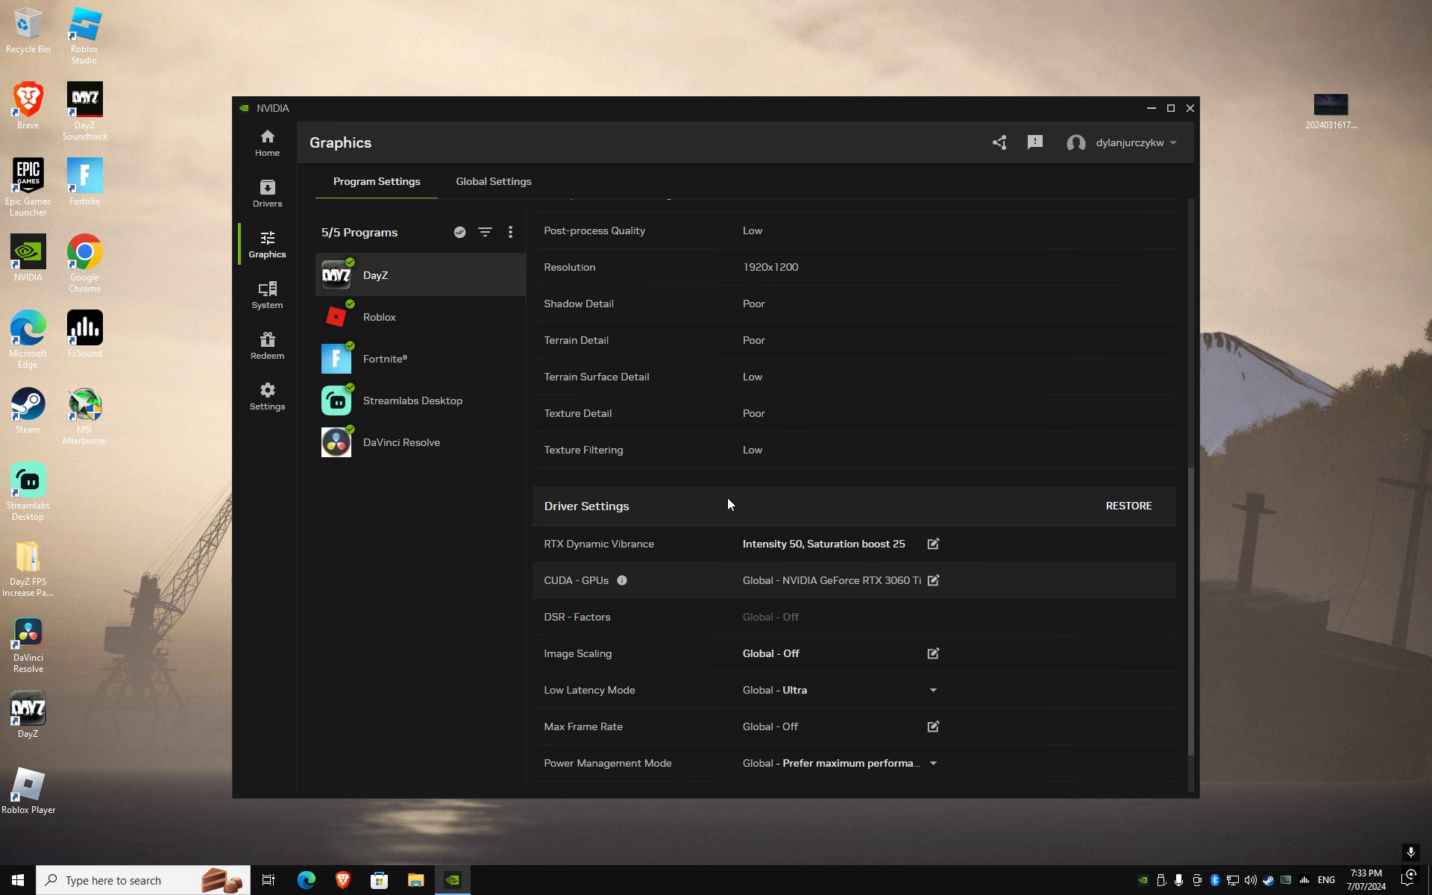
pyautogui.scroll(4, 728, 498)
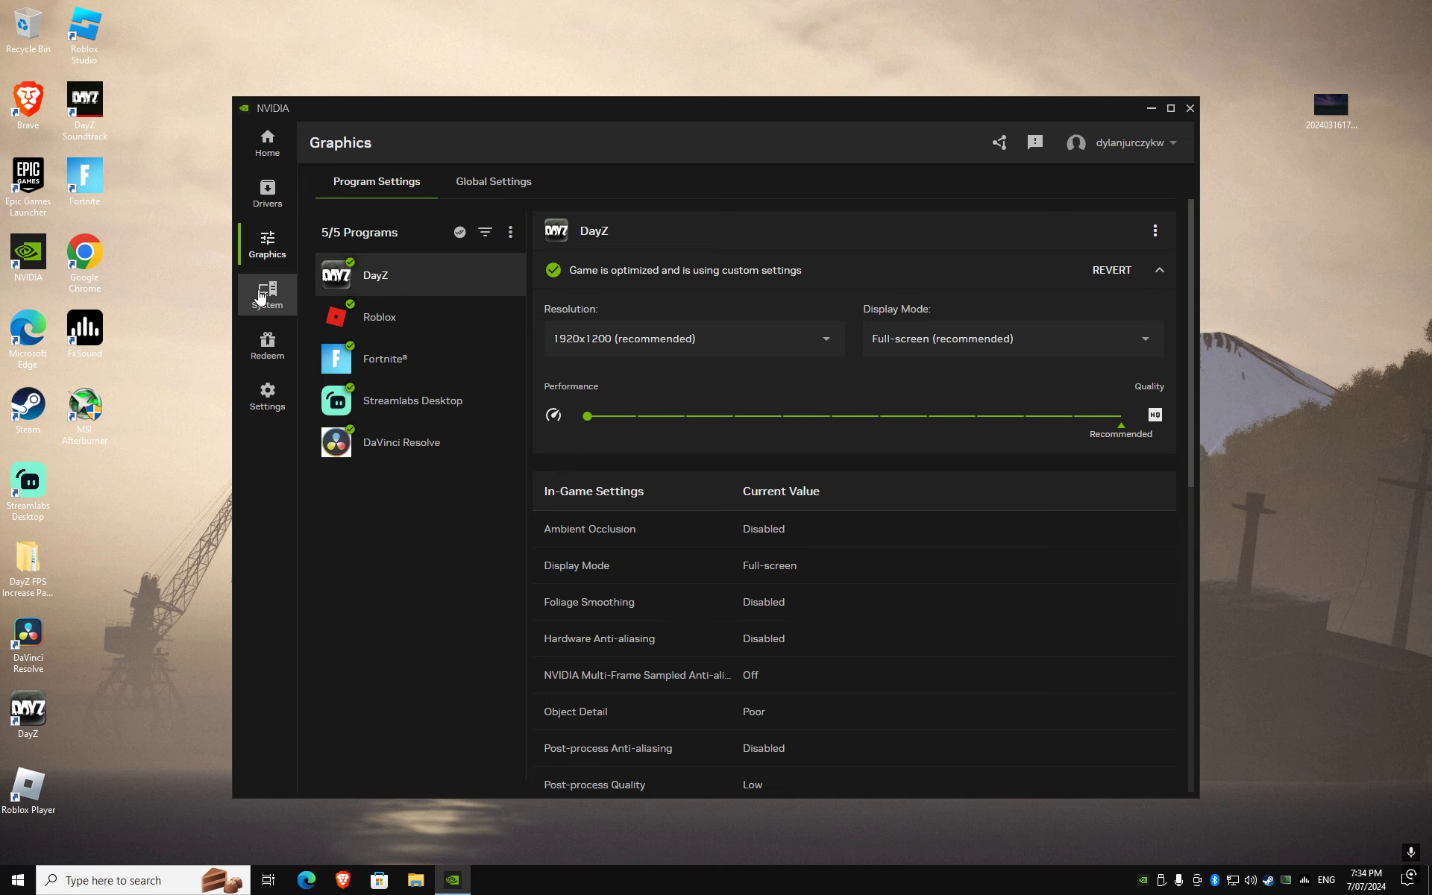
# Look over the My Gaming Rig hardware overview, then view the Game Ready driver 556.12 details
pyautogui.click(262, 297)
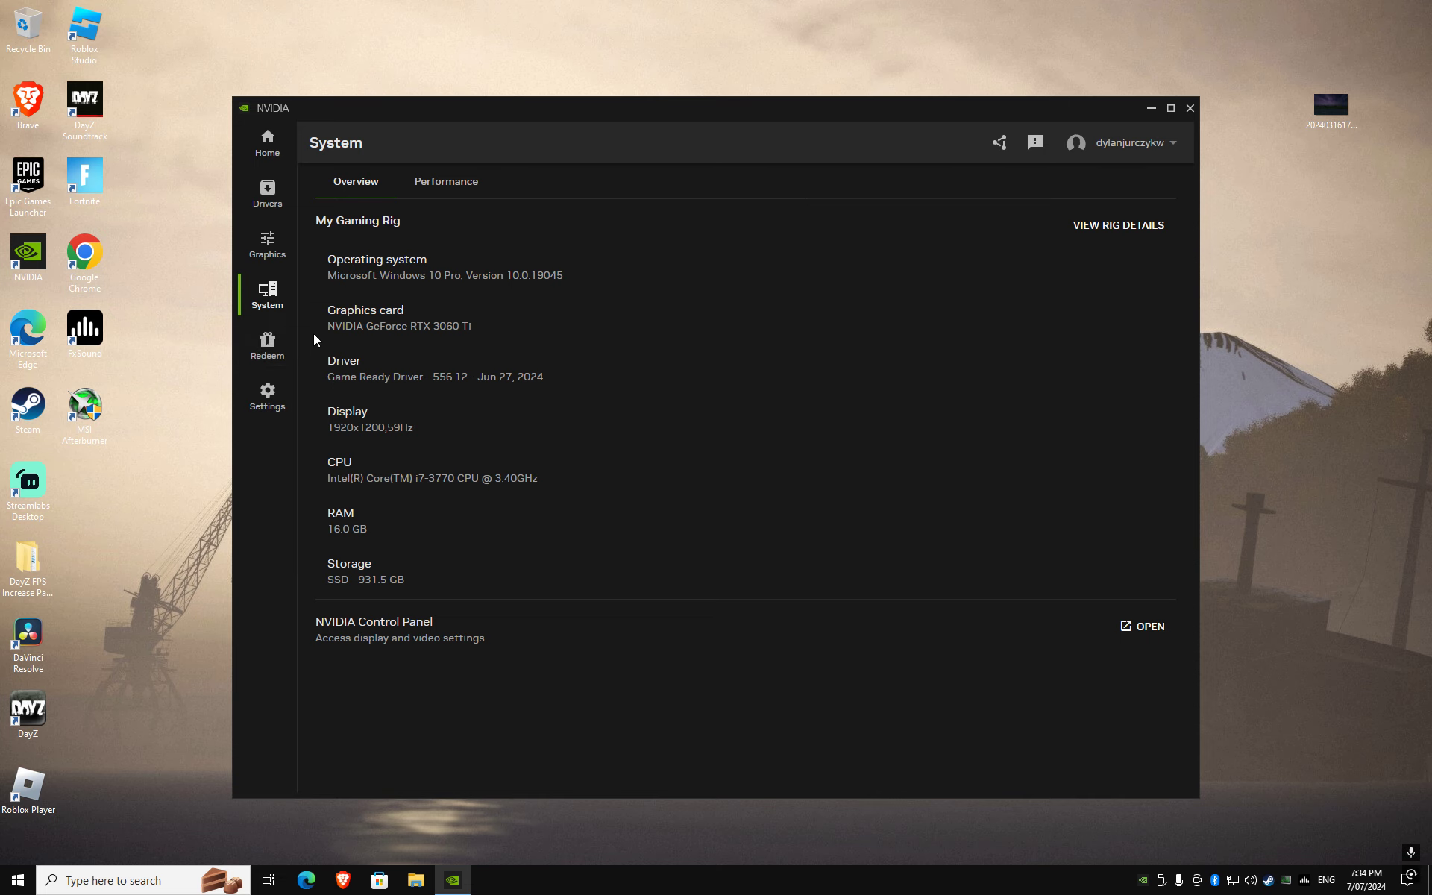
pyautogui.click(276, 360)
pyautogui.click(265, 293)
pyautogui.click(267, 196)
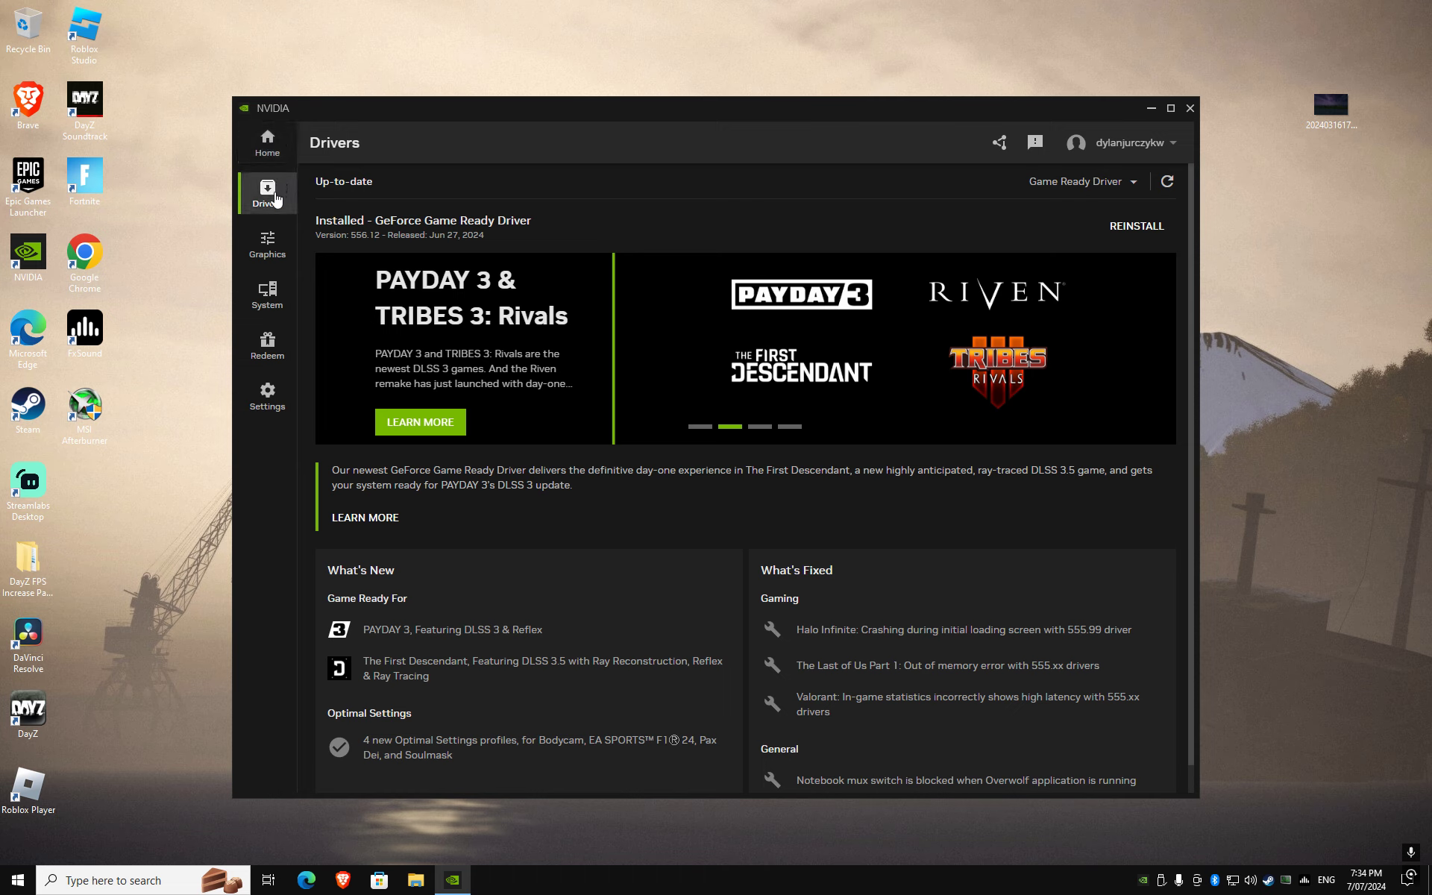
# Go back to Graphics Program Settings to see DayZ's custom optimization
pyautogui.click(270, 252)
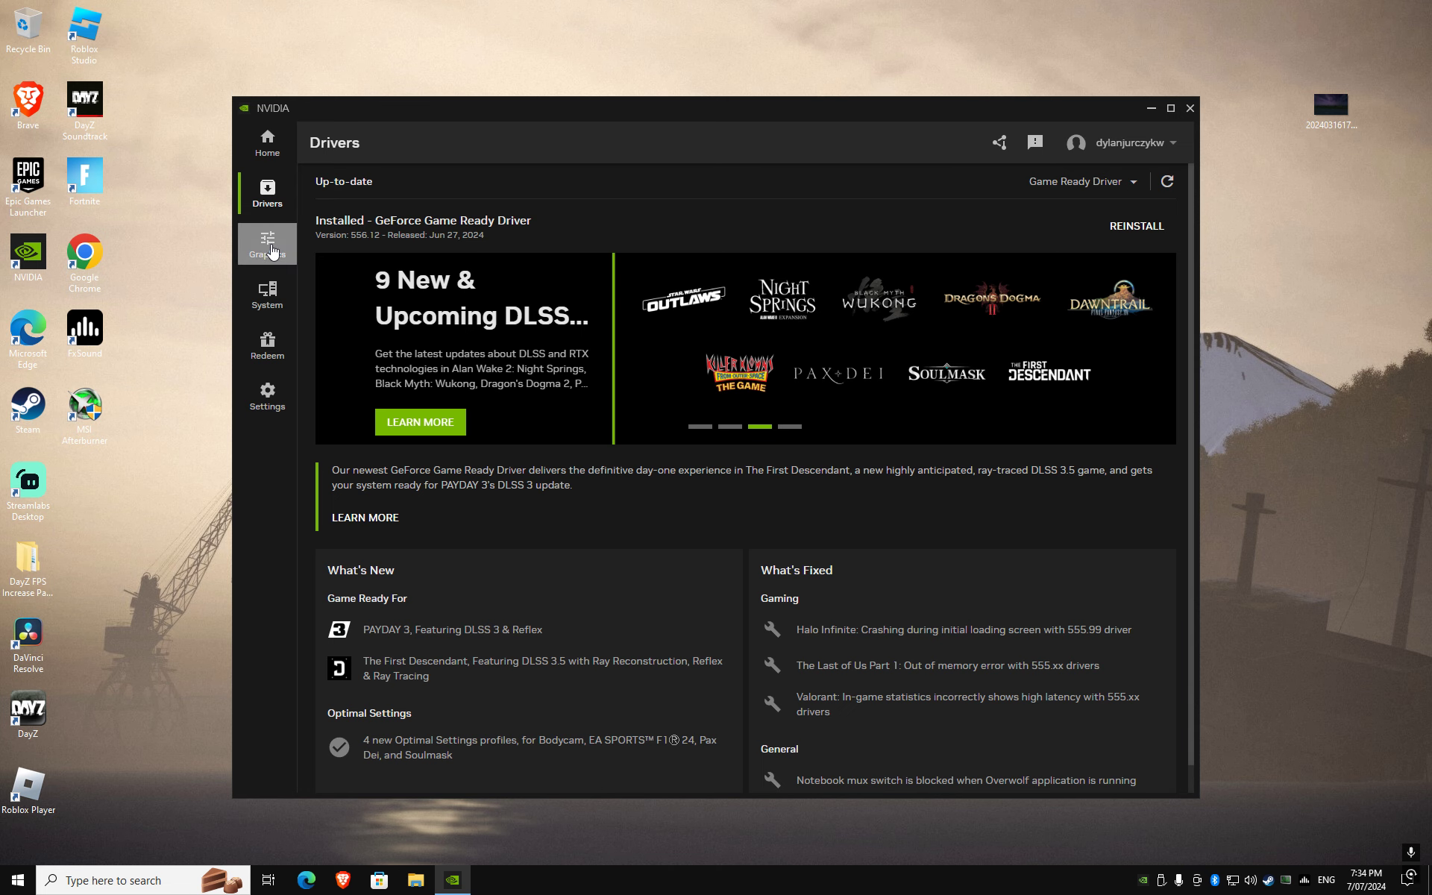